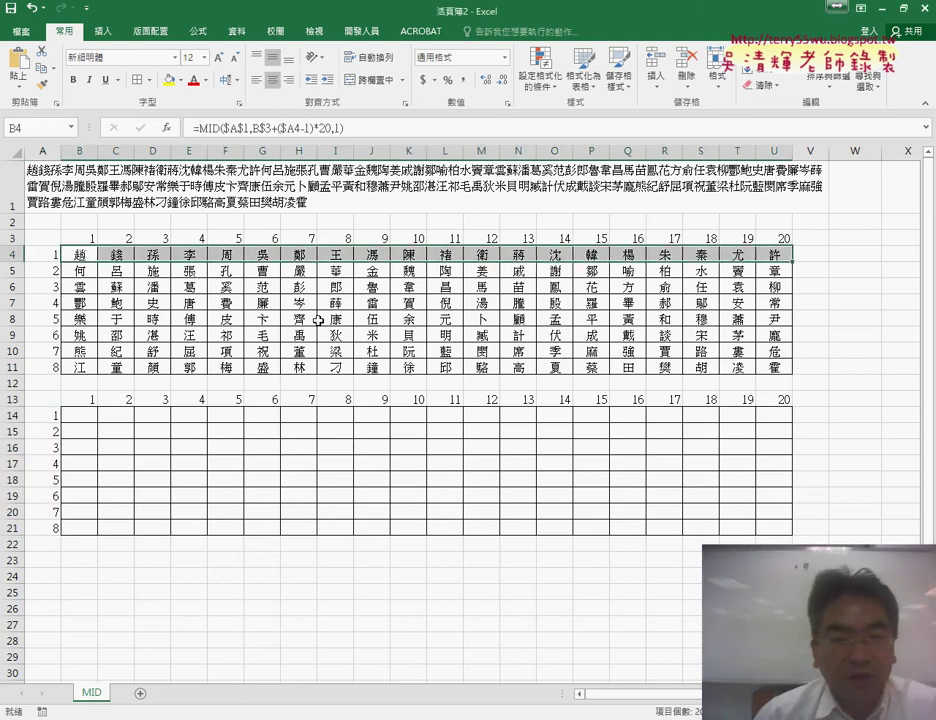
Compare the formulas in the first two rows of the surname table.
mouse_move(80, 270)
left_mouse_down()
mouse_move(548, 278)
mouse_move(775, 270)
left_mouse_up()
left_click_drag(80, 254, 770, 253)
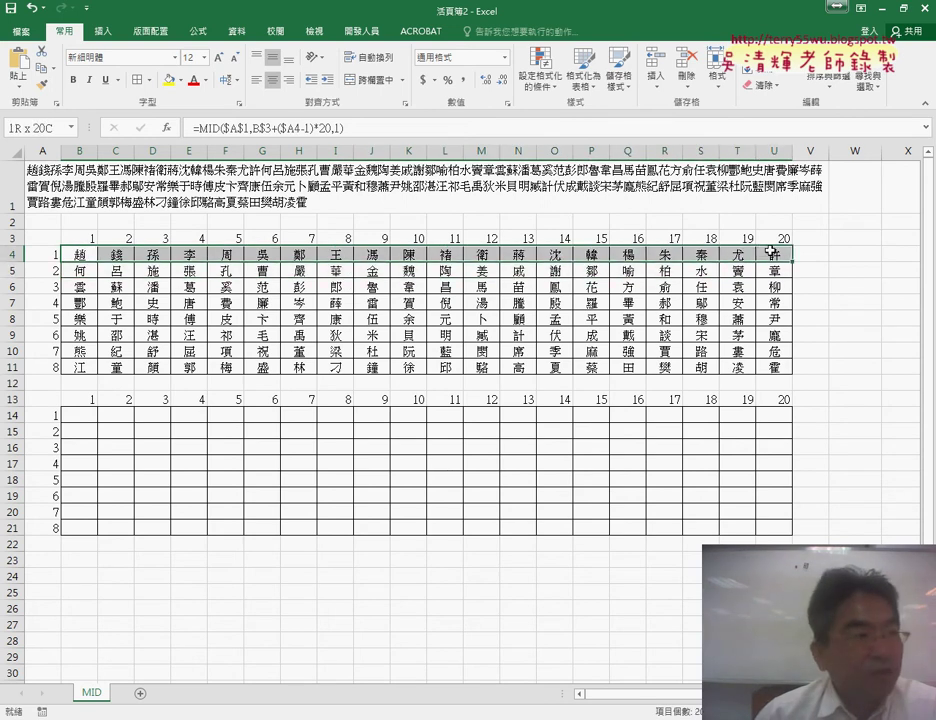
left_click_drag(83, 271, 775, 268)
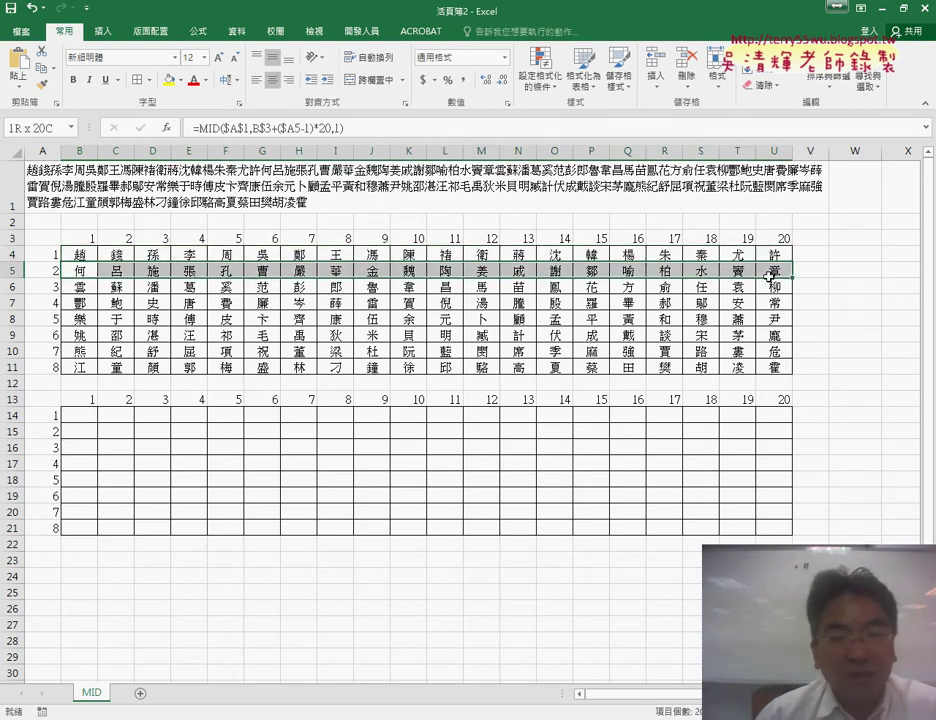
left_click_drag(84, 254, 770, 254)
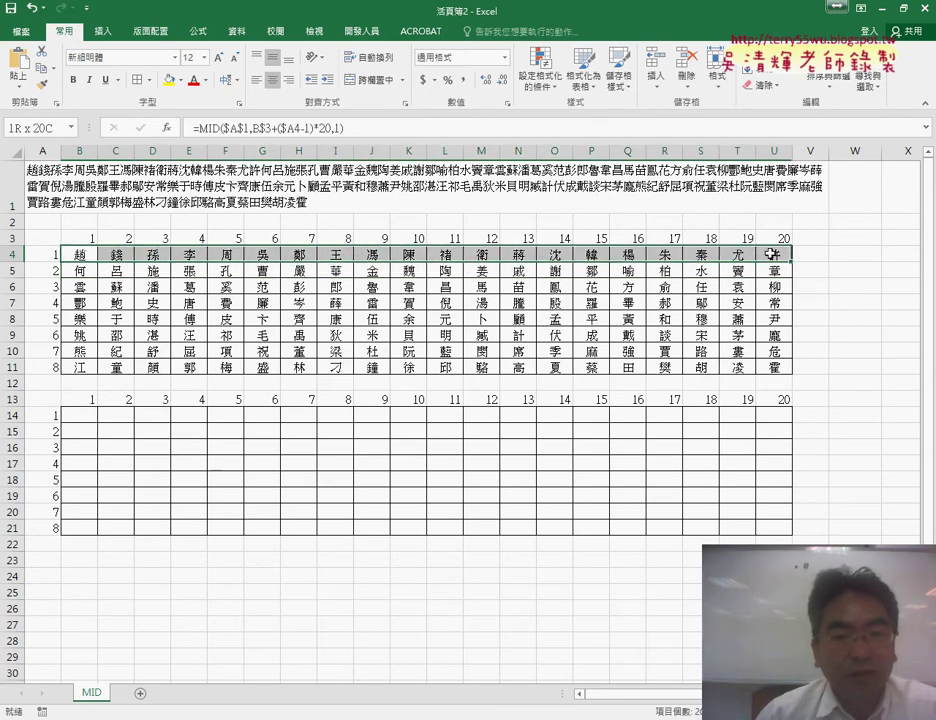
left_click_drag(102, 270, 245, 271)
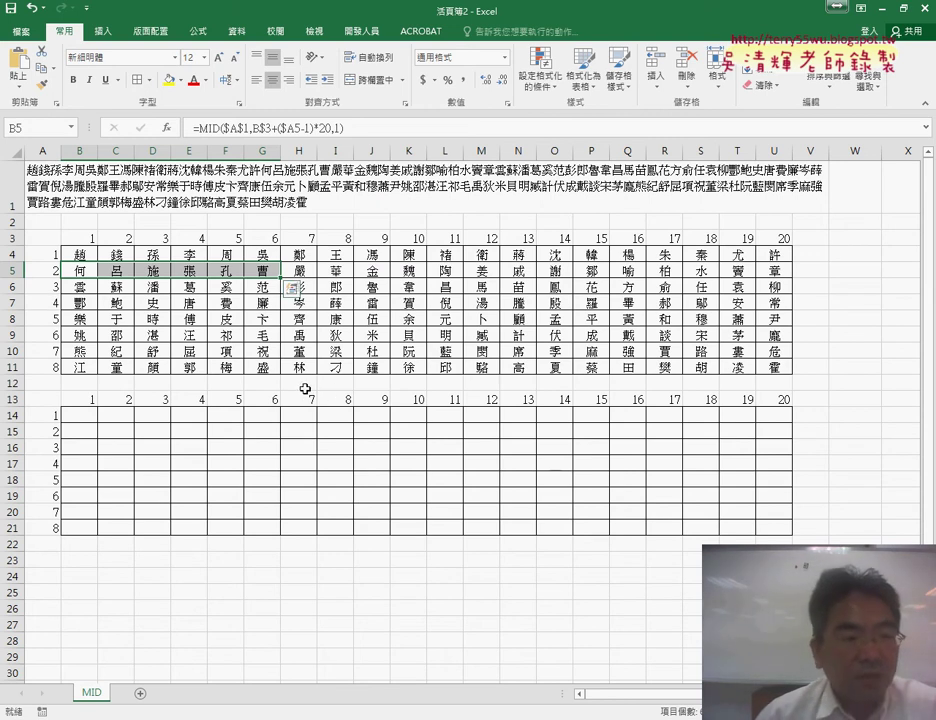
Inspect cells in columns B to E of the lower table, ending on B14.
left_click(86, 414)
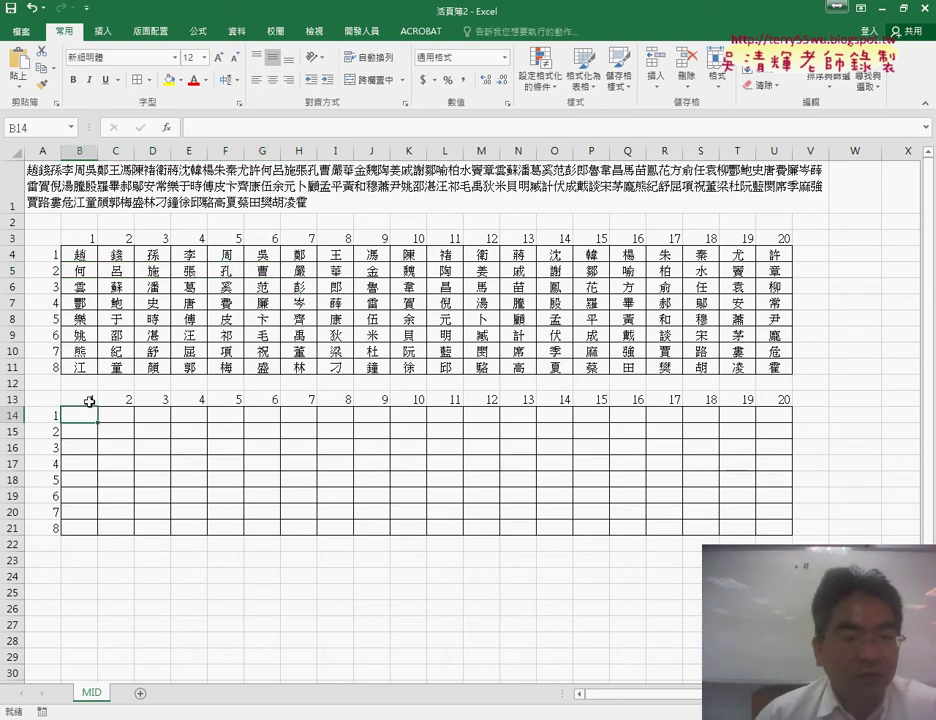
left_click_drag(82, 415, 80, 530)
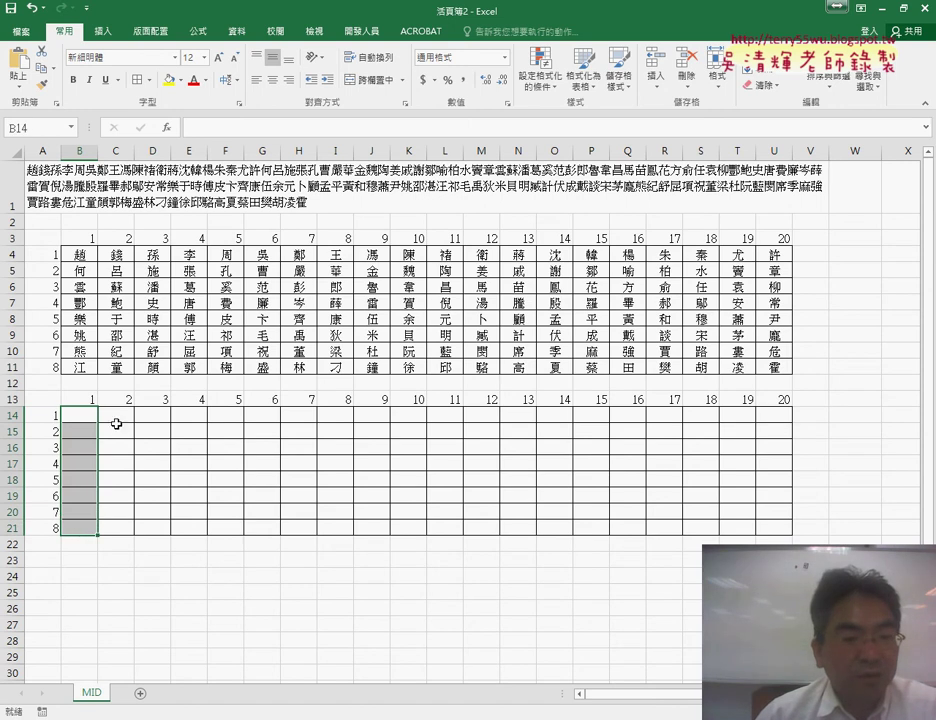
left_click_drag(116, 415, 110, 526)
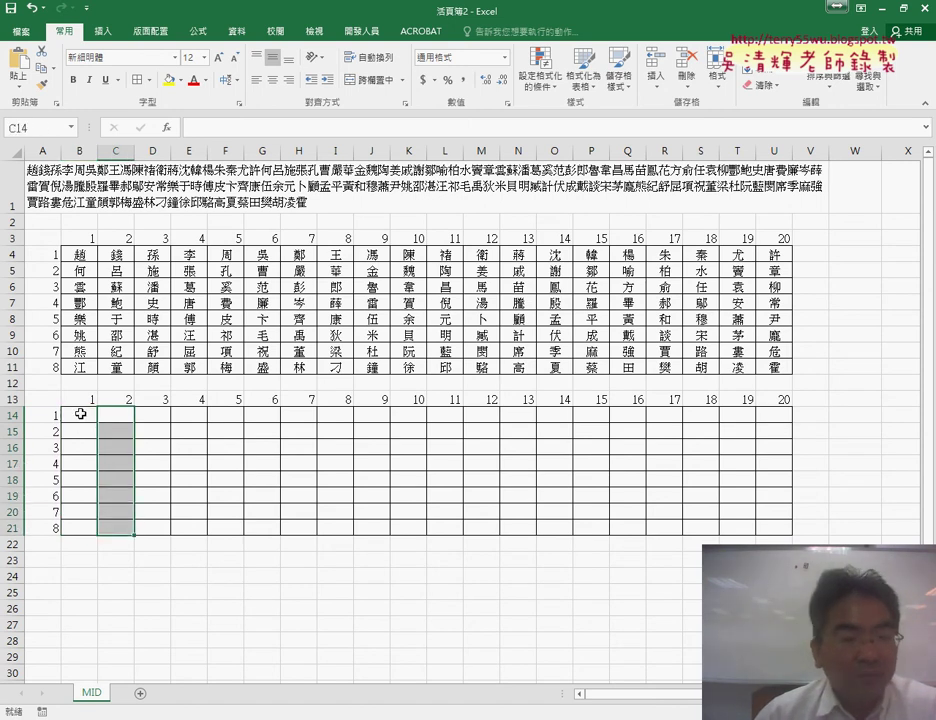
left_click_drag(80, 415, 76, 528)
left_click_drag(118, 415, 120, 530)
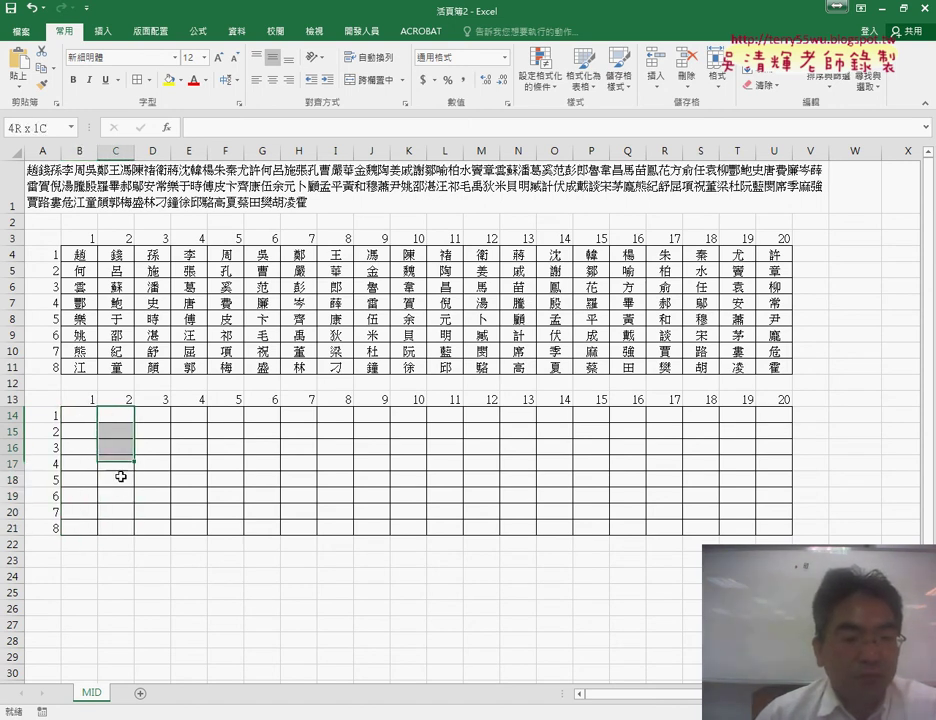
left_click(156, 420)
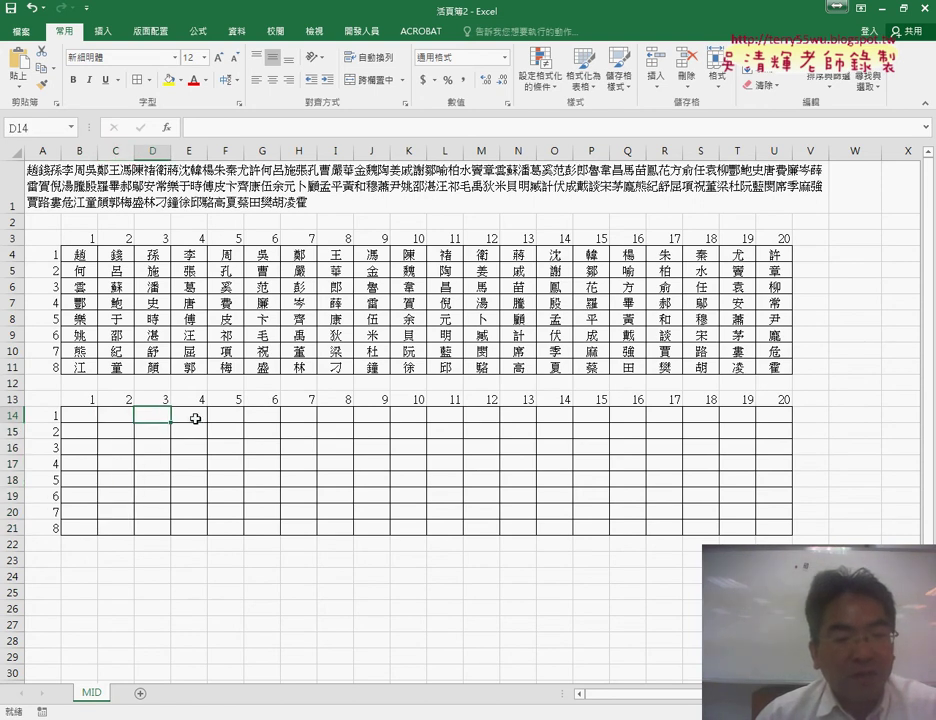
left_click(194, 418)
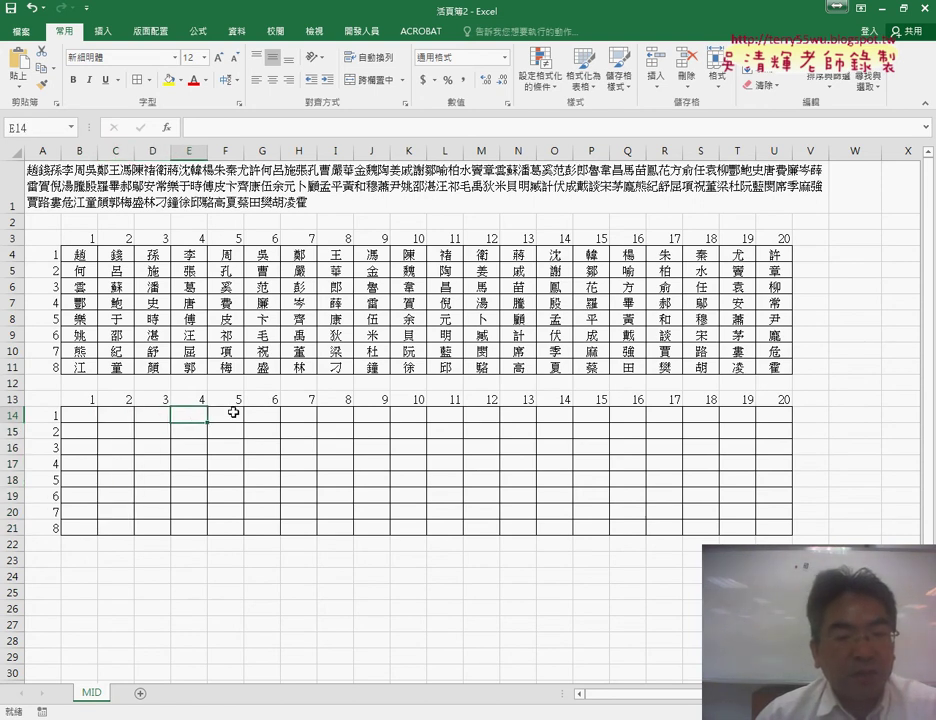
left_click(78, 416)
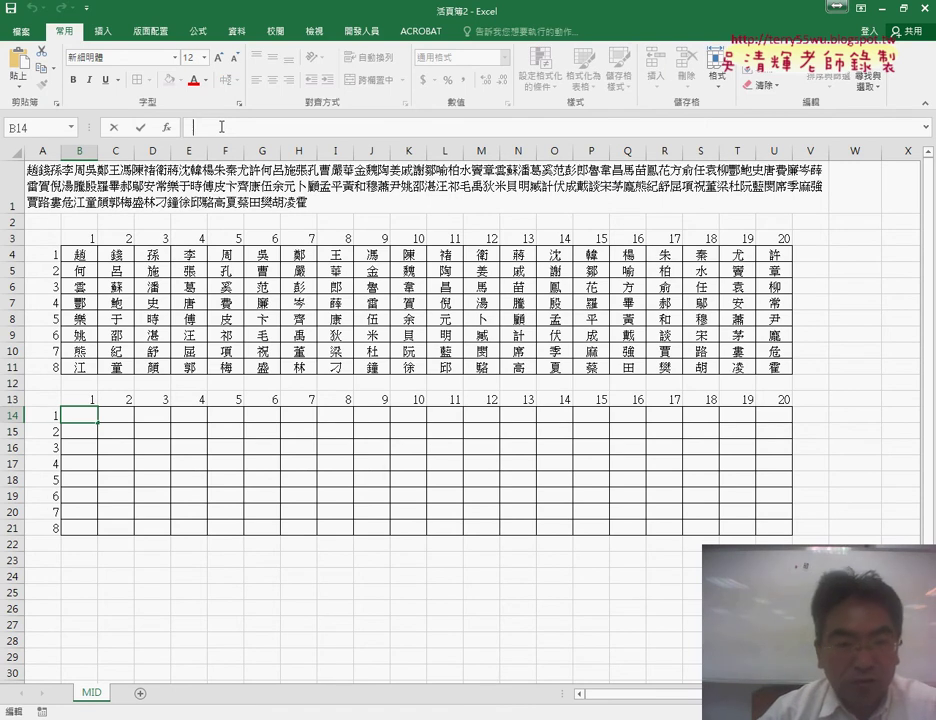
Enter =A14 in B14 and fill it down to row 21 and across to column U.
left_click(221, 127)
type("=")
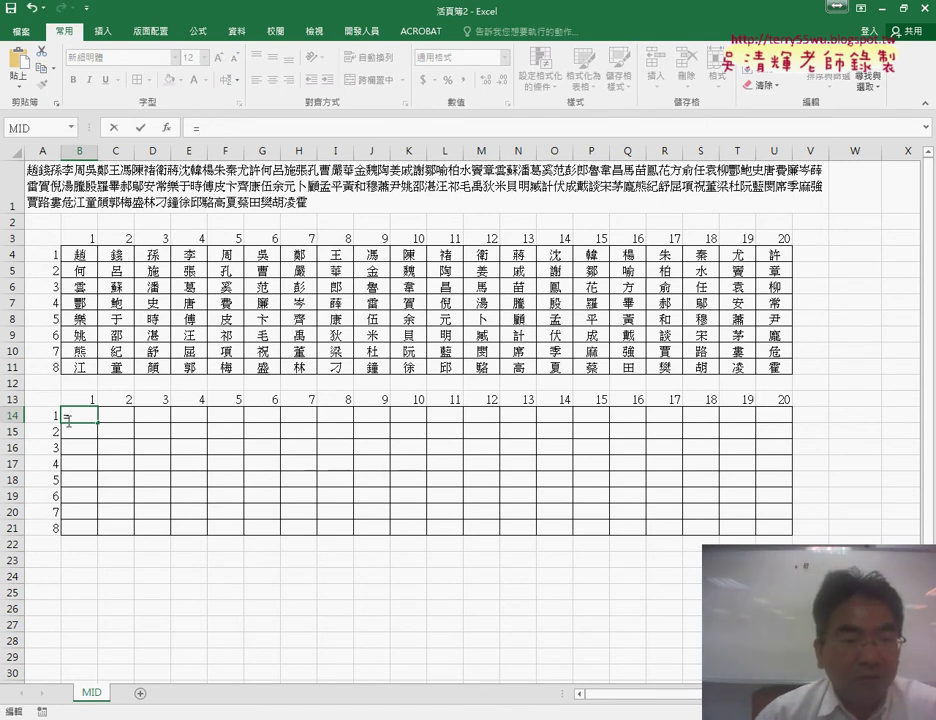
key("Left")
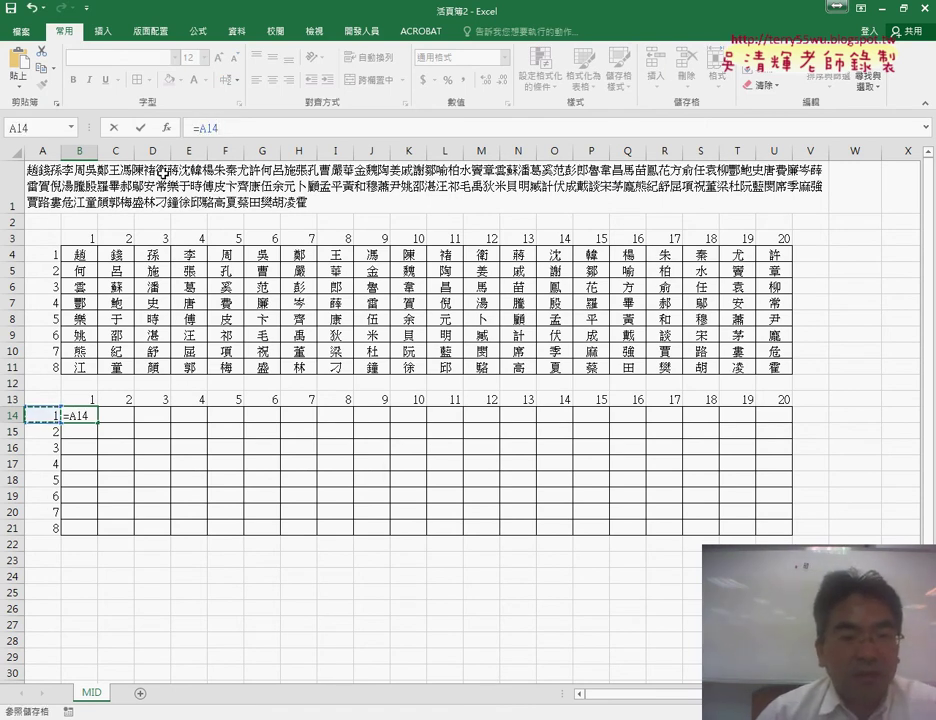
left_click(140, 127)
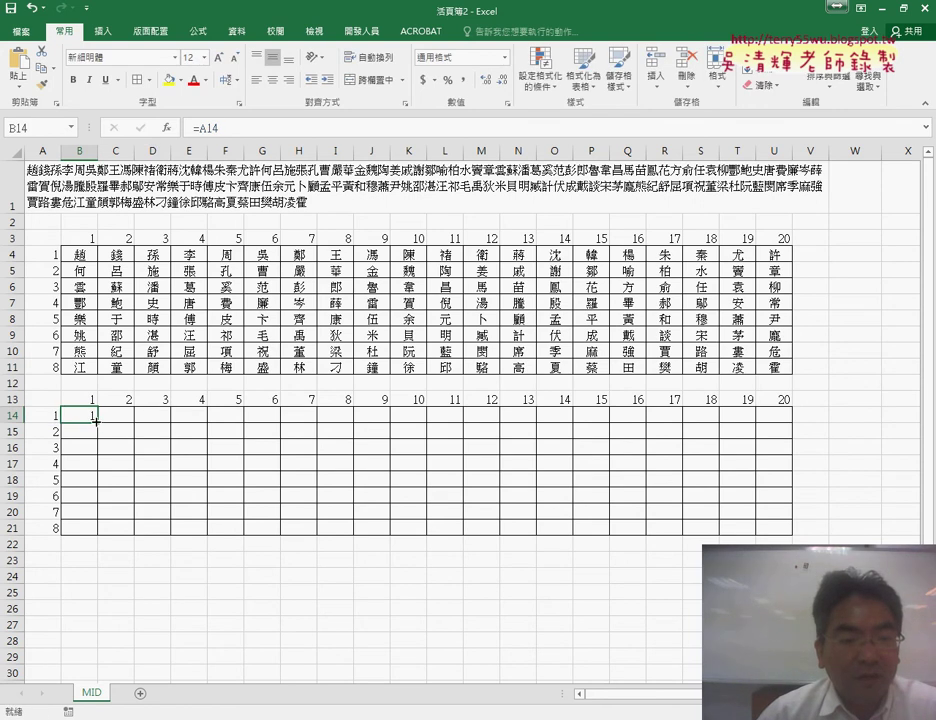
left_click_drag(95, 421, 100, 530)
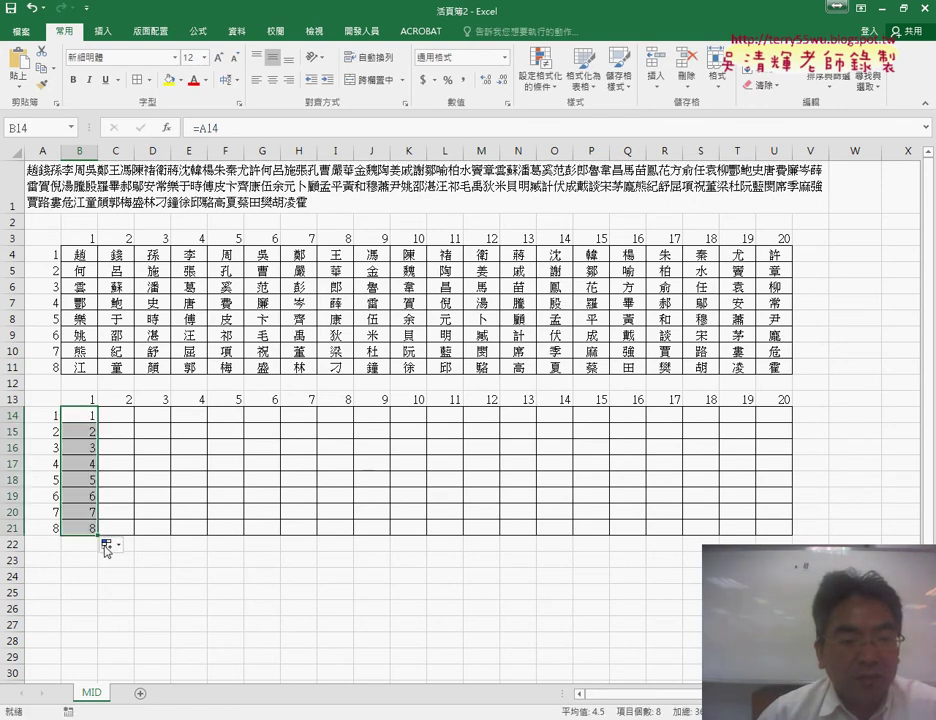
left_click_drag(98, 535, 815, 530)
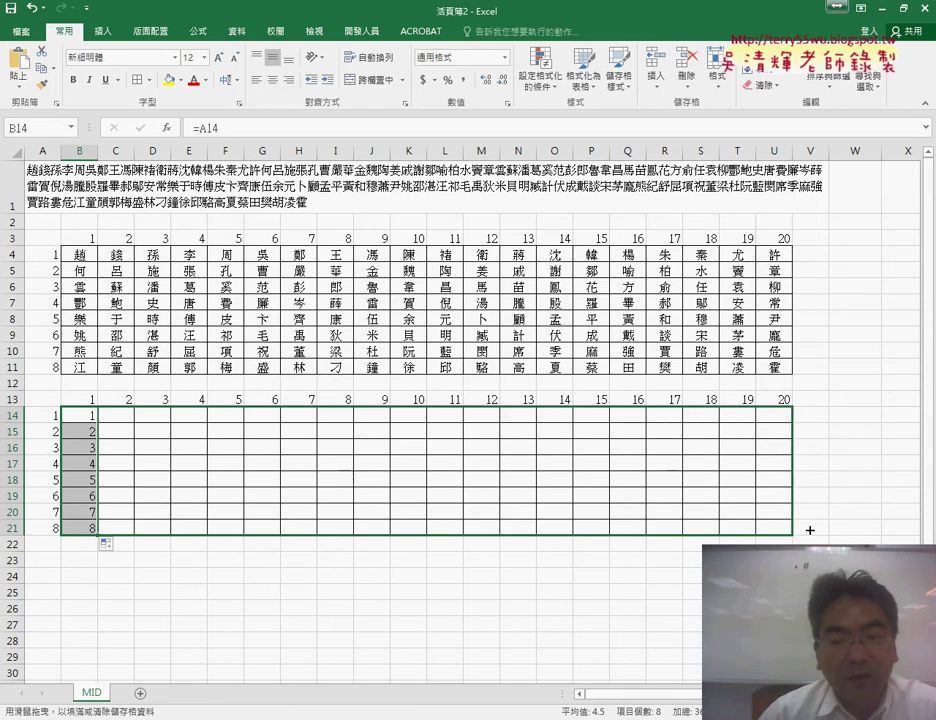
Edit B14 to =$A14+(B$13-1)*8, using mixed references $A14 and B$13.
left_click(90, 414)
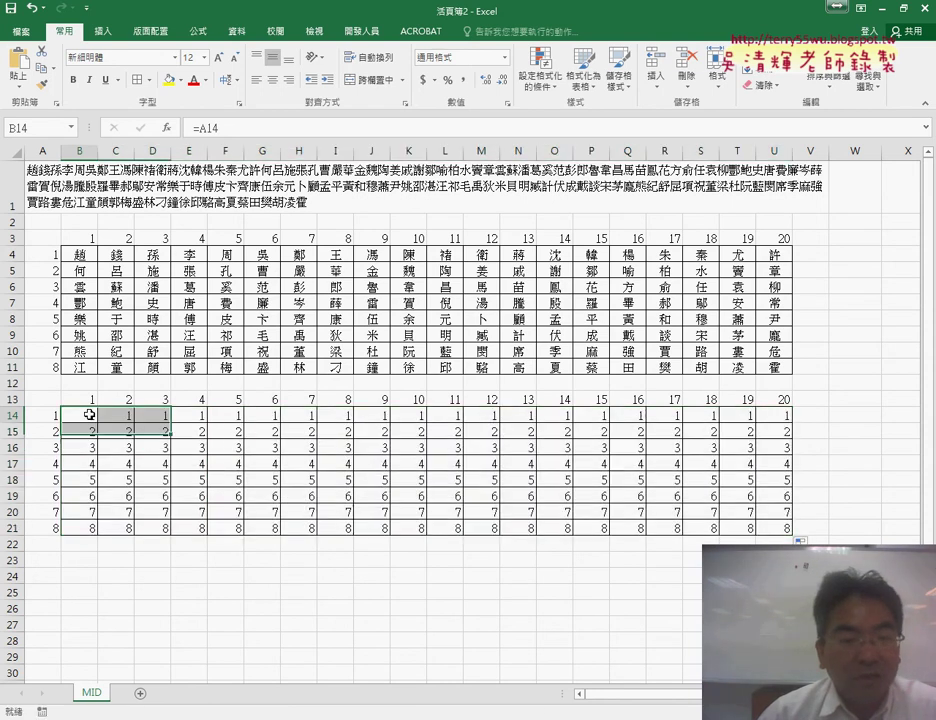
left_click(284, 130)
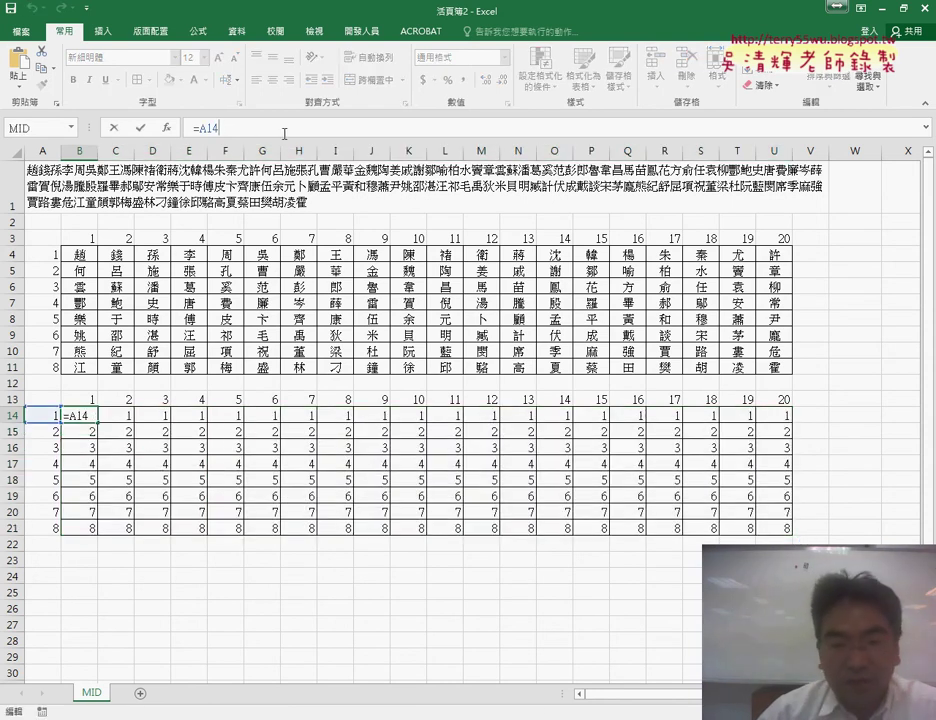
type("+")
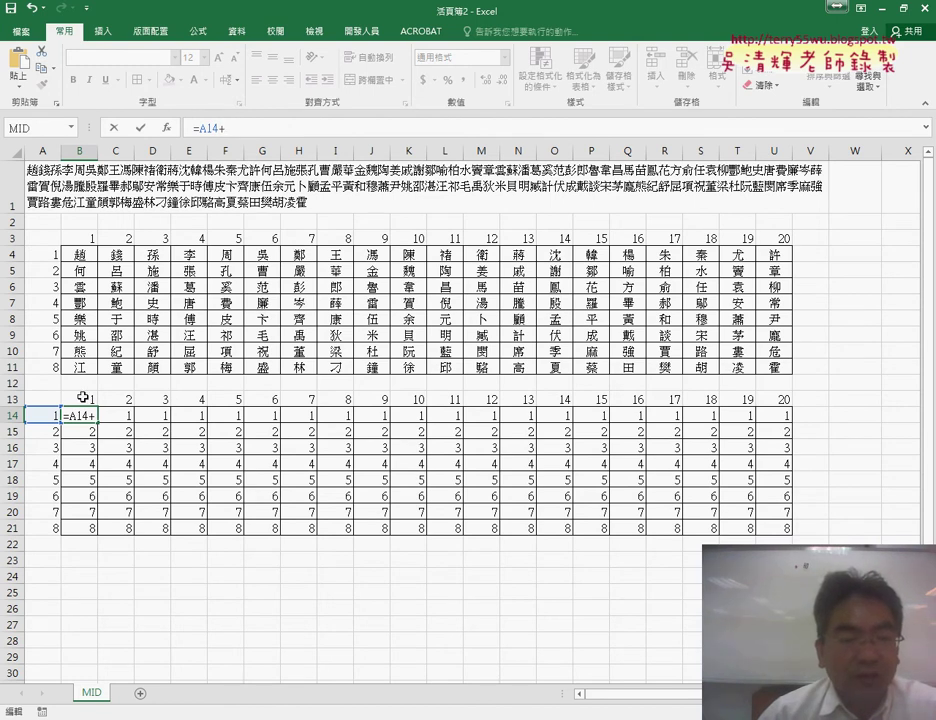
left_click(83, 398)
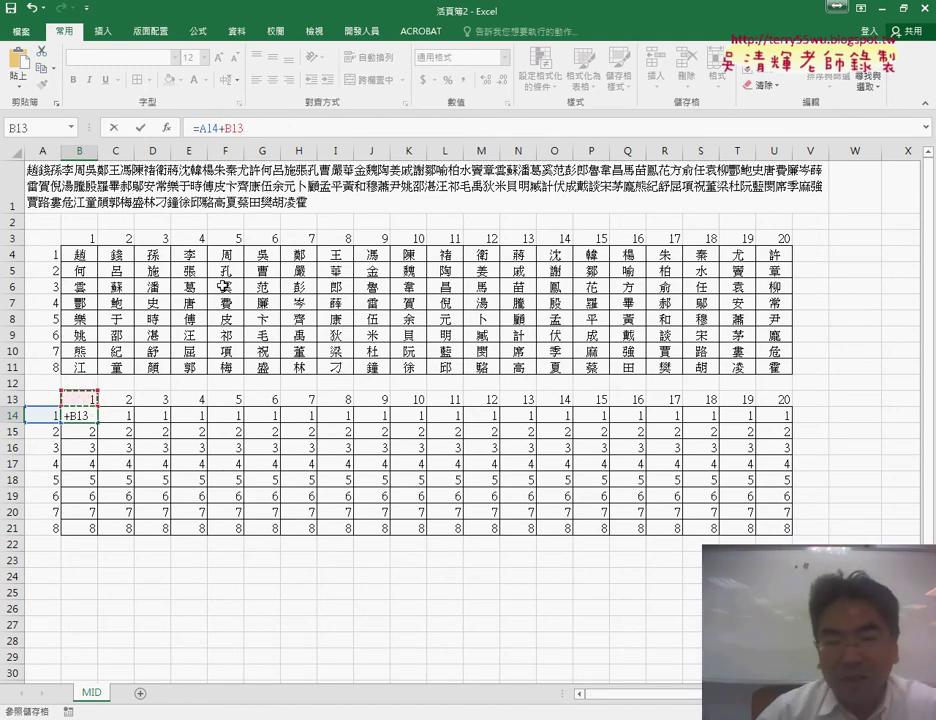
type("-1")
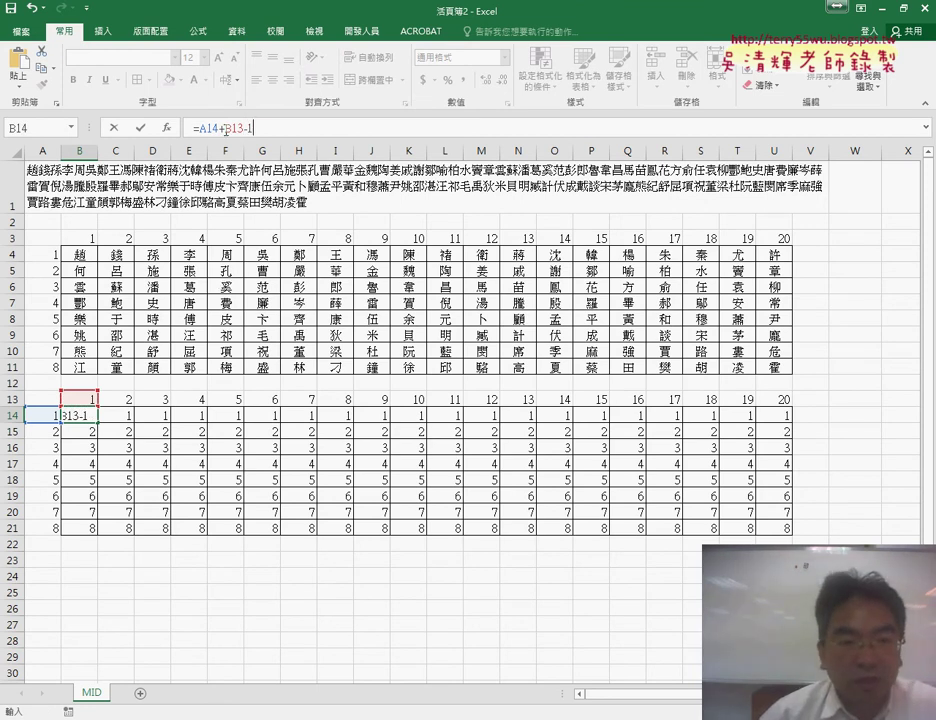
left_click(226, 128)
type("(")
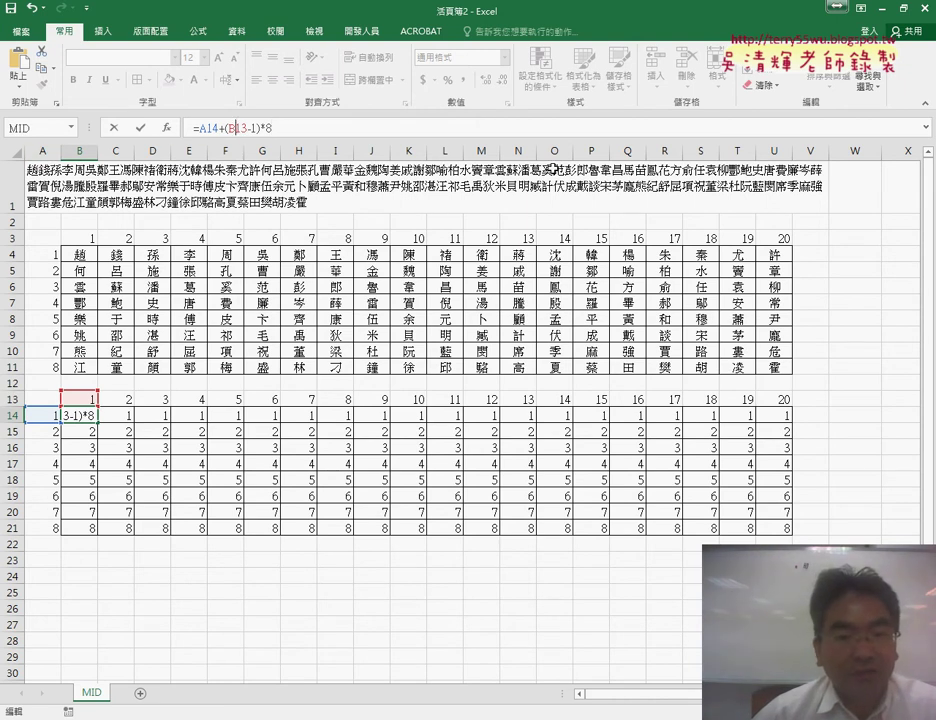
type("$")
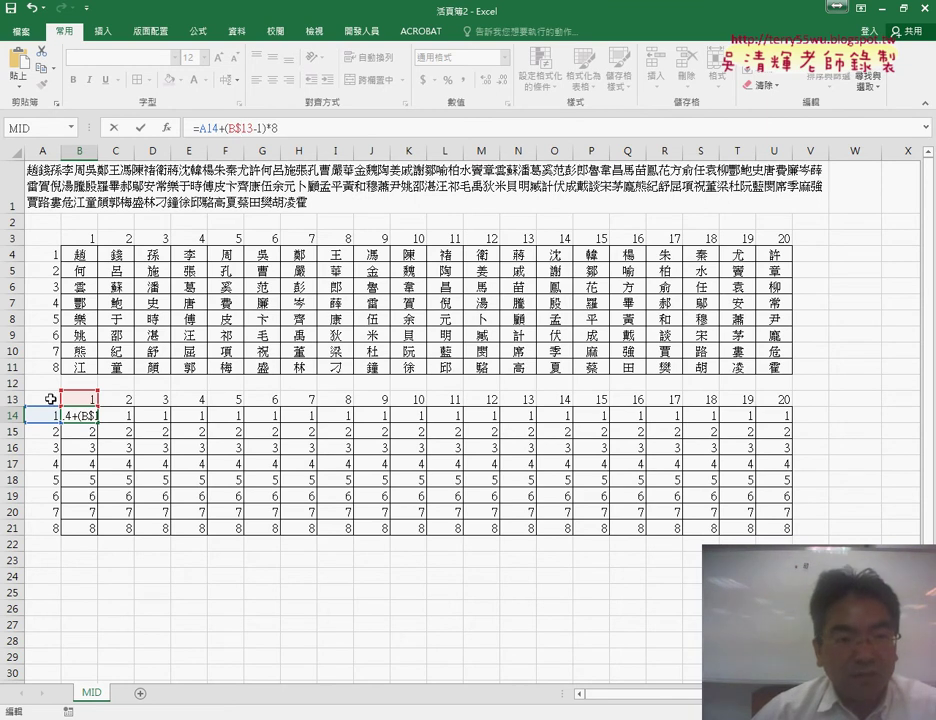
left_click(200, 128)
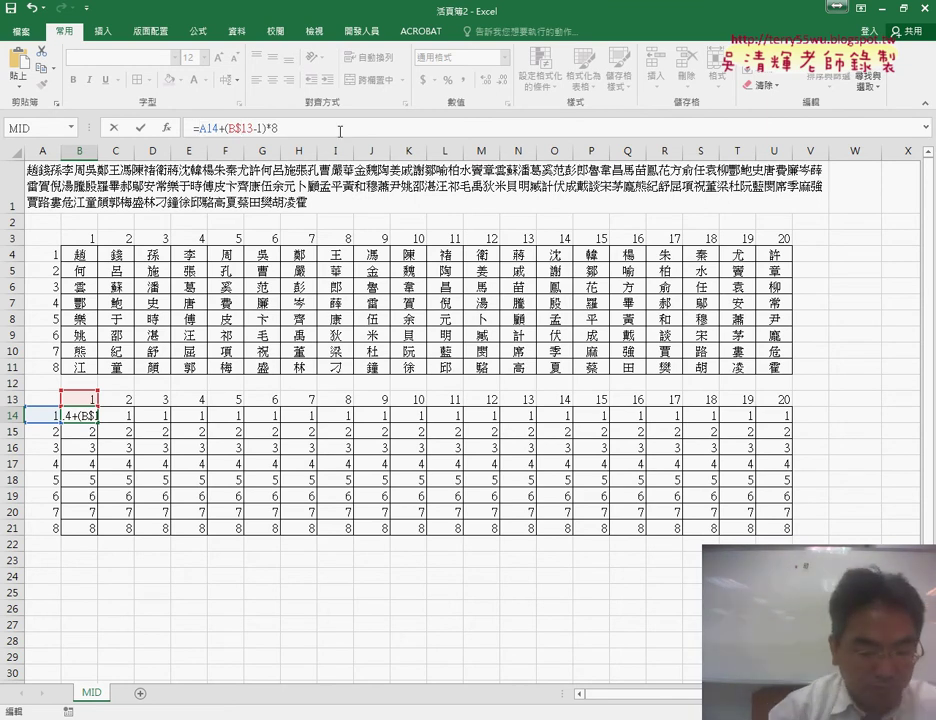
type("$")
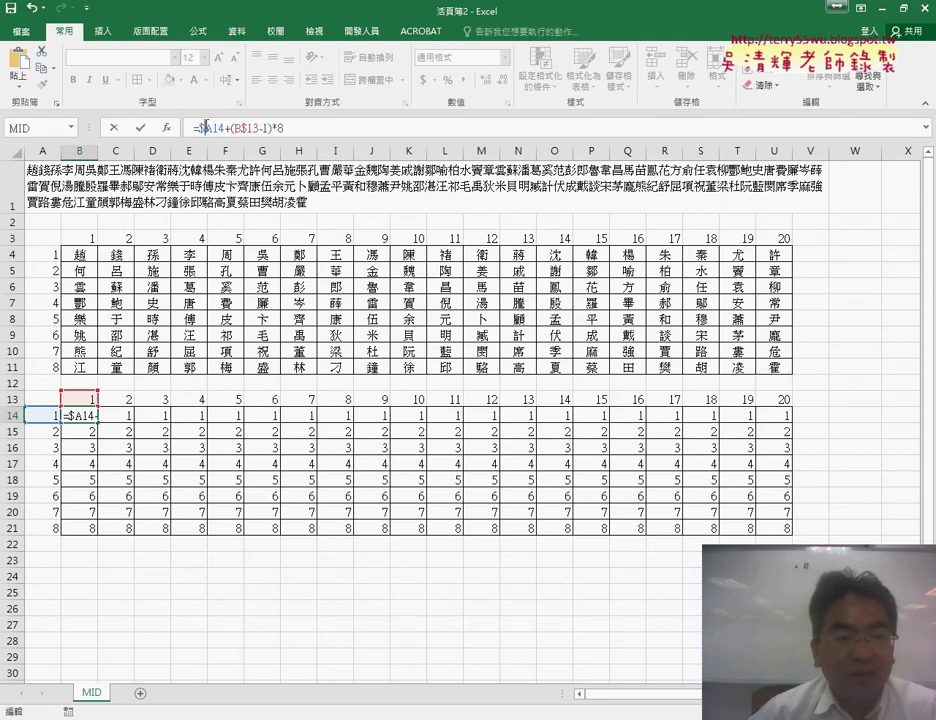
left_click(143, 128)
Fill the position formula through B14:U21 so the cells read 1 to 160, then reopen B14's formula.
mouse_move(100, 424)
left_mouse_down()
mouse_move(102, 541)
mouse_move(789, 537)
left_mouse_up()
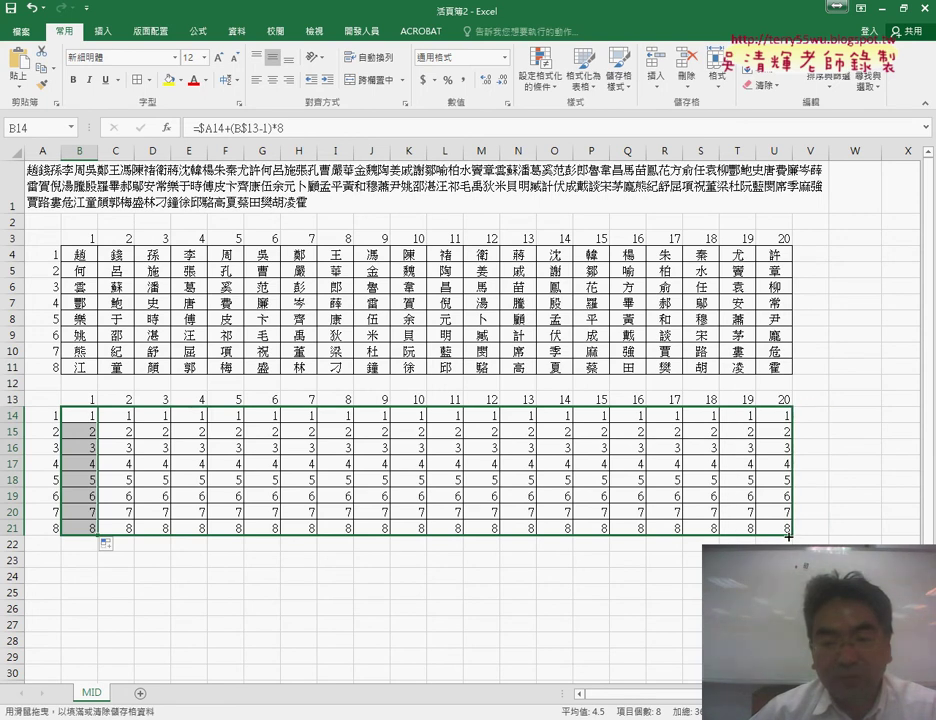
left_click_drag(789, 537, 789, 538)
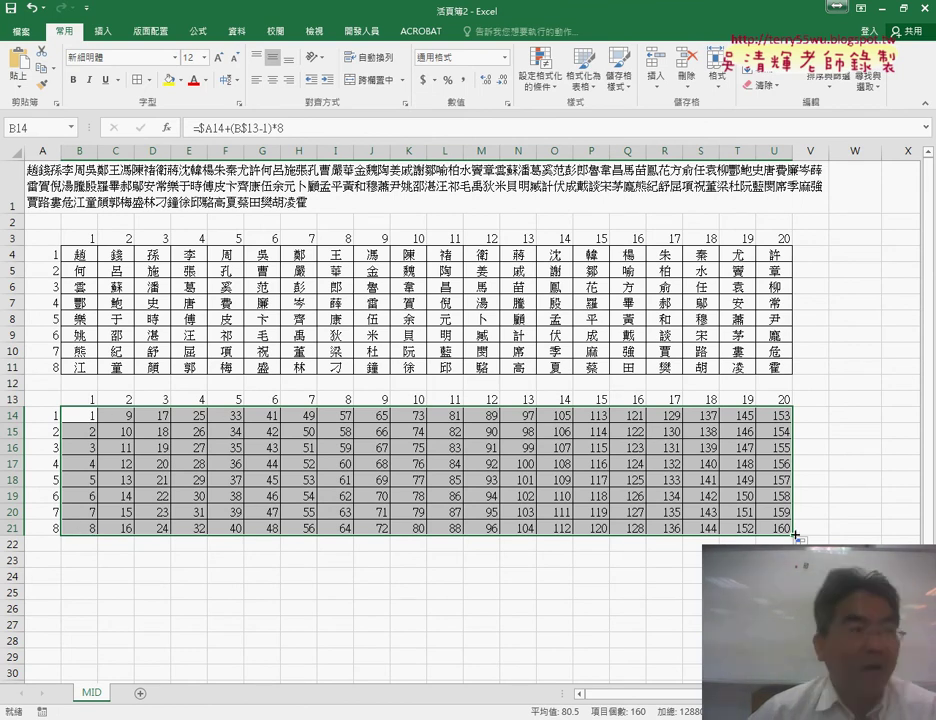
left_click(80, 413)
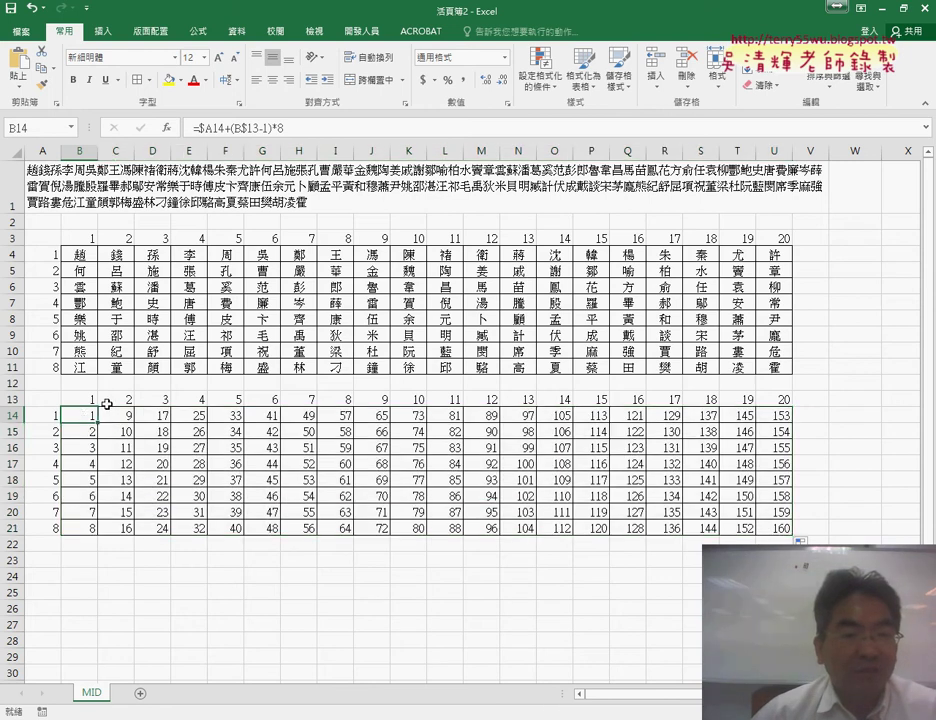
left_click(199, 128)
Cut B14's position formula and choose MID from the recently used functions.
type("$")
right_click(250, 132)
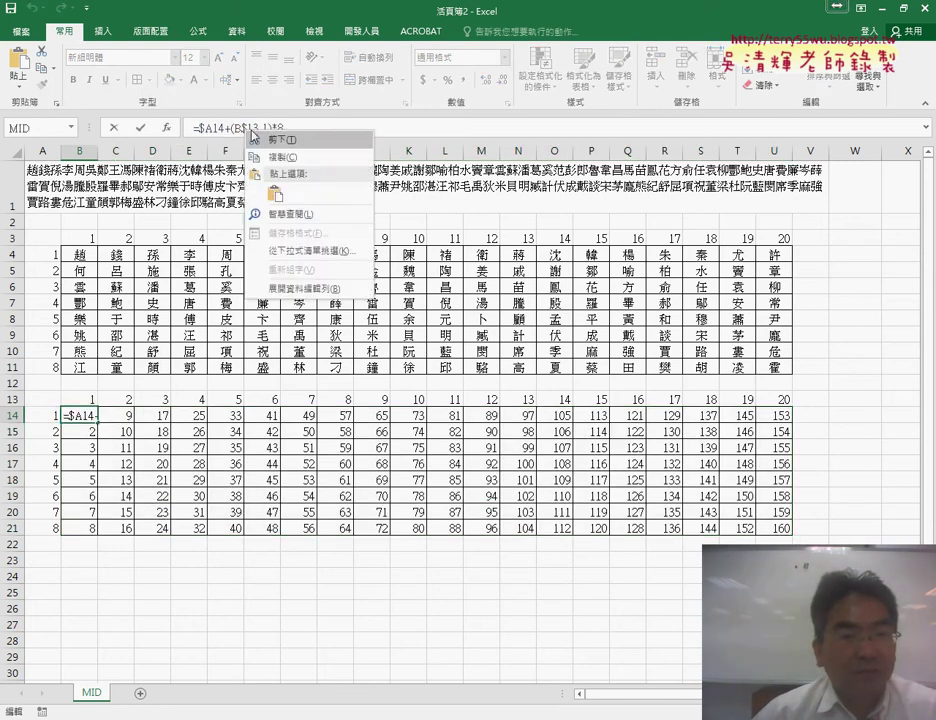
left_click(255, 139)
left_click(167, 128)
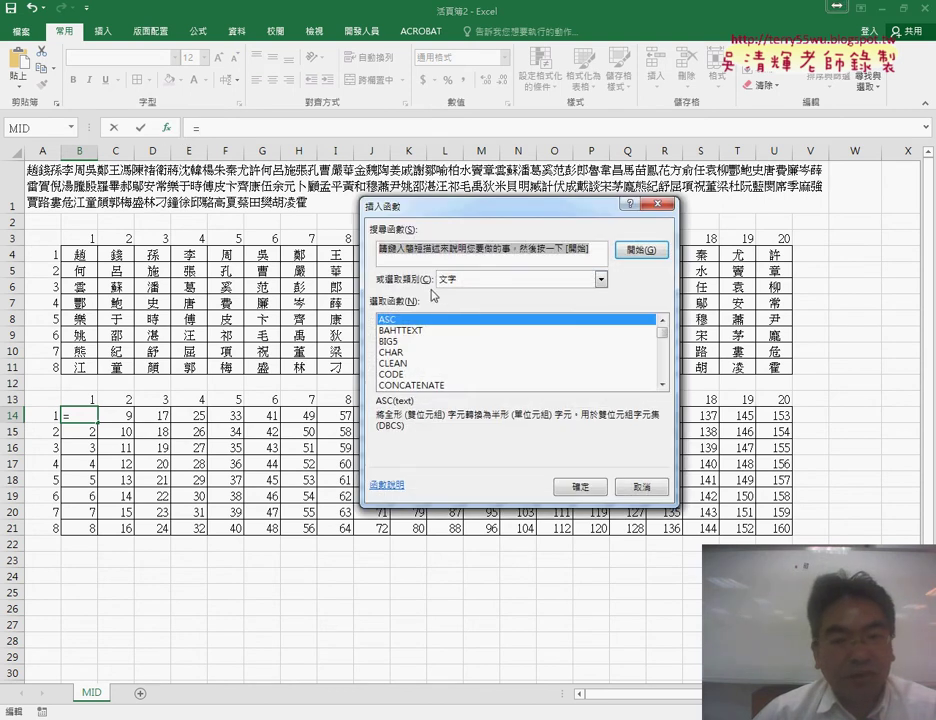
left_click(500, 279)
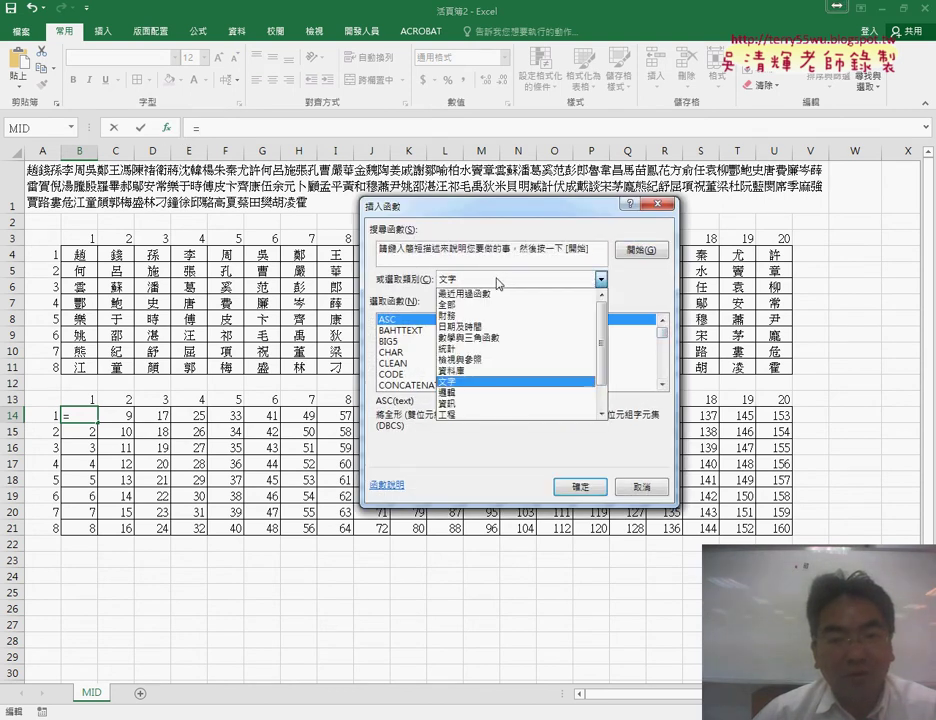
left_click(463, 297)
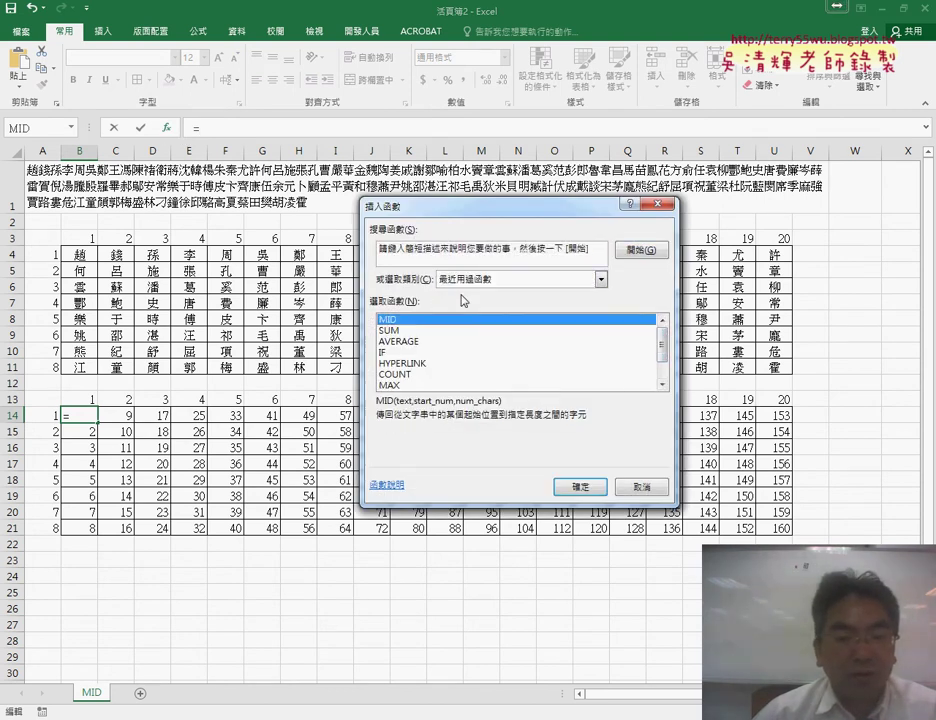
double_click(427, 319)
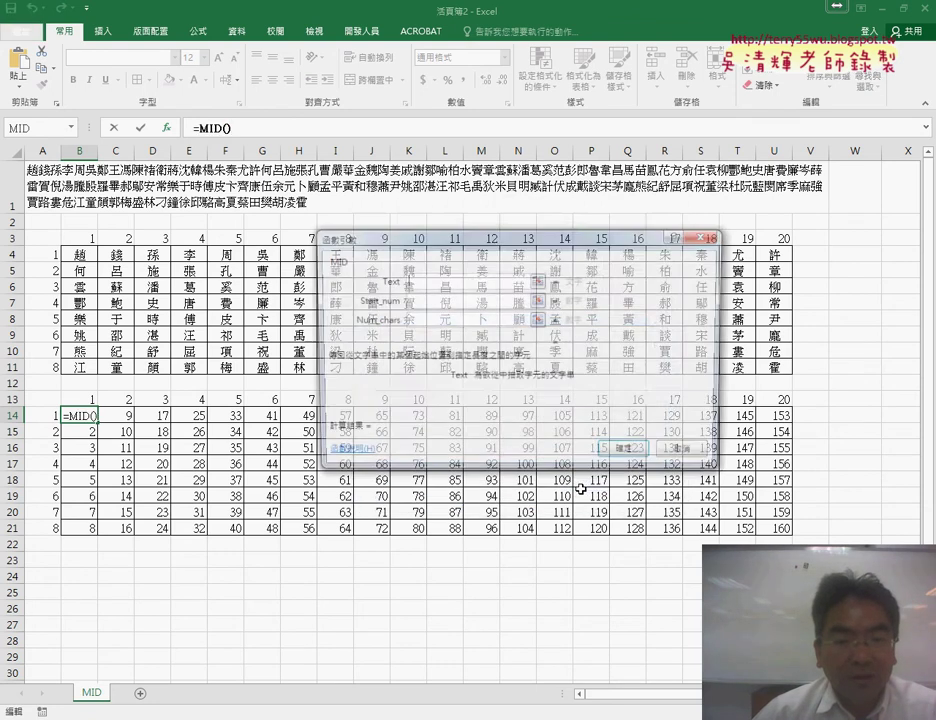
Set MID's Text to $A$1, Start_num to the pasted position formula, and Num_chars to 1.
left_click(340, 195)
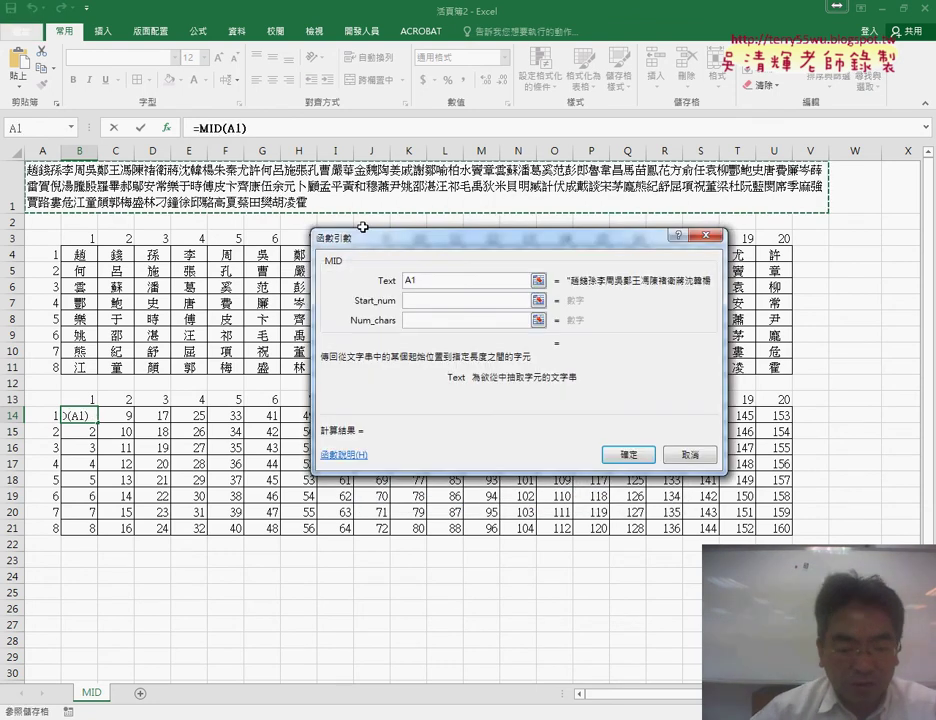
key("F4")
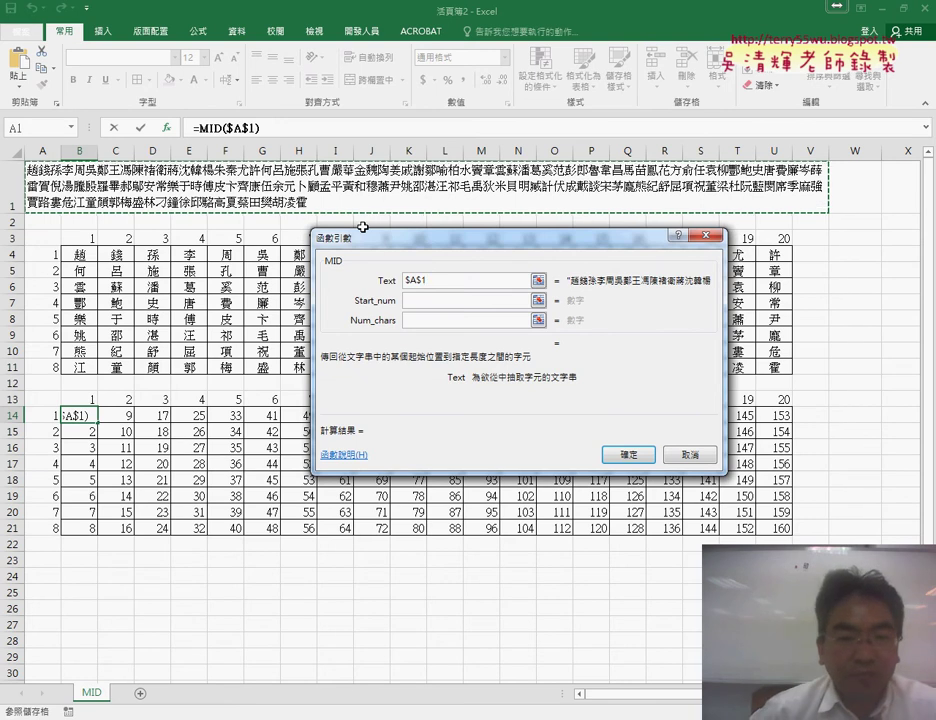
left_click(421, 306)
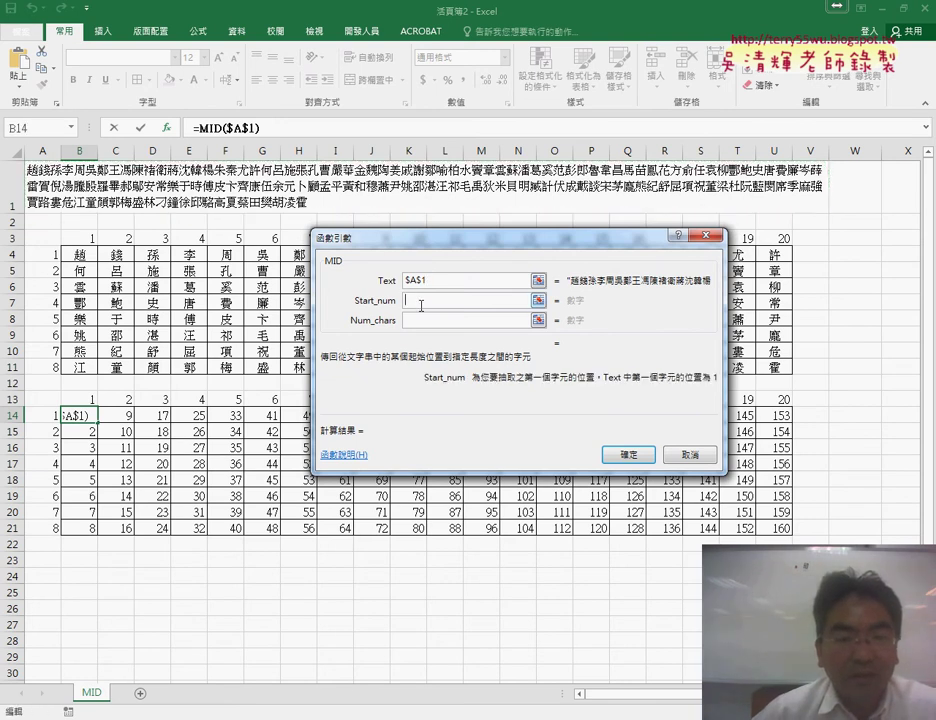
right_click(421, 303)
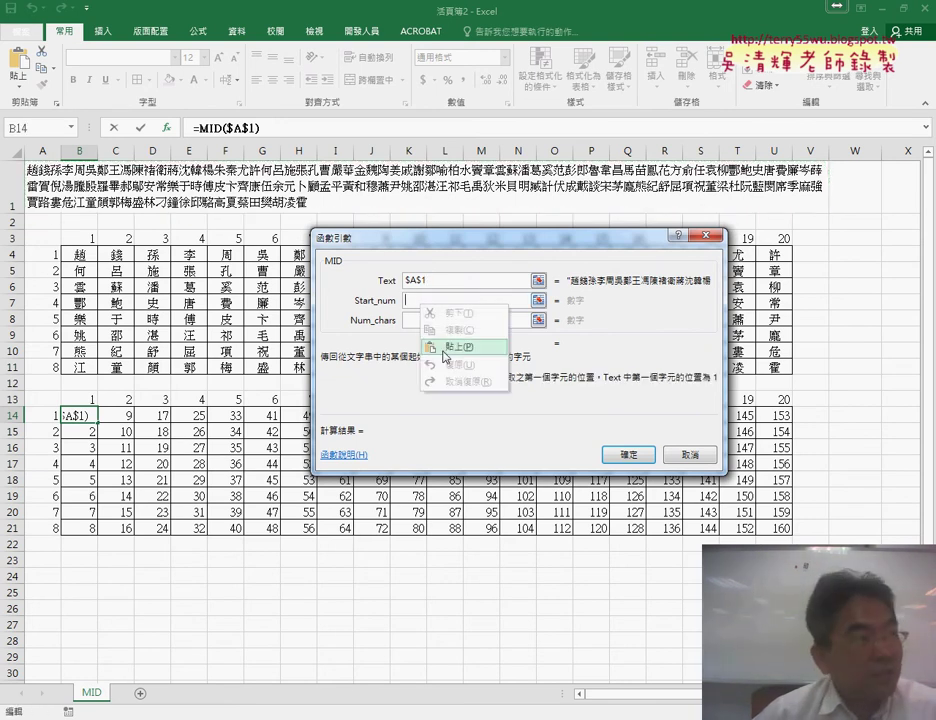
left_click(446, 347)
left_click(434, 319)
type("1")
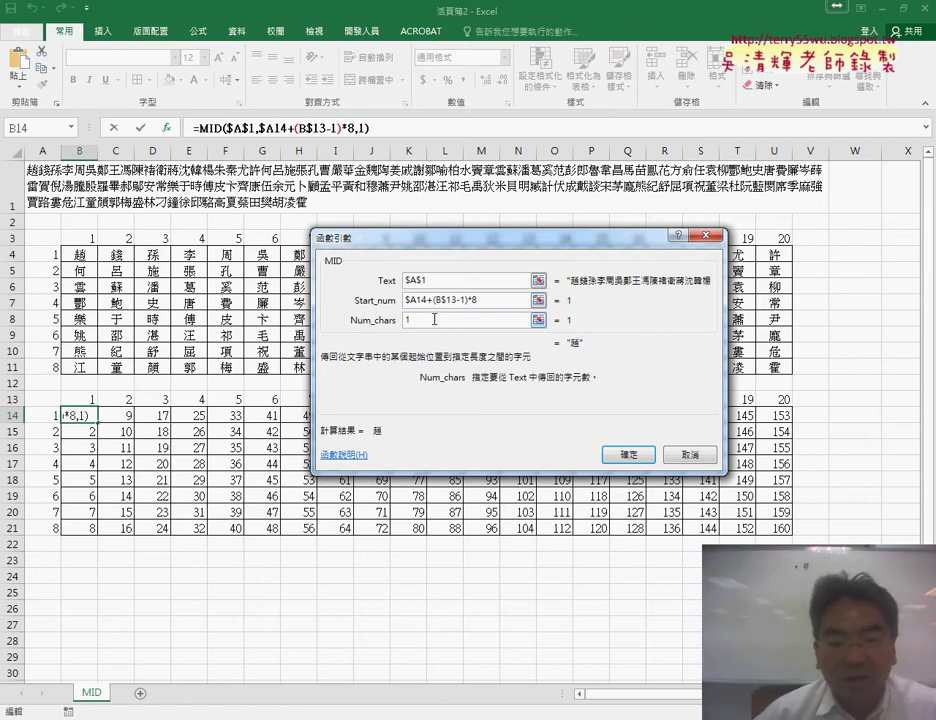
left_click(627, 456)
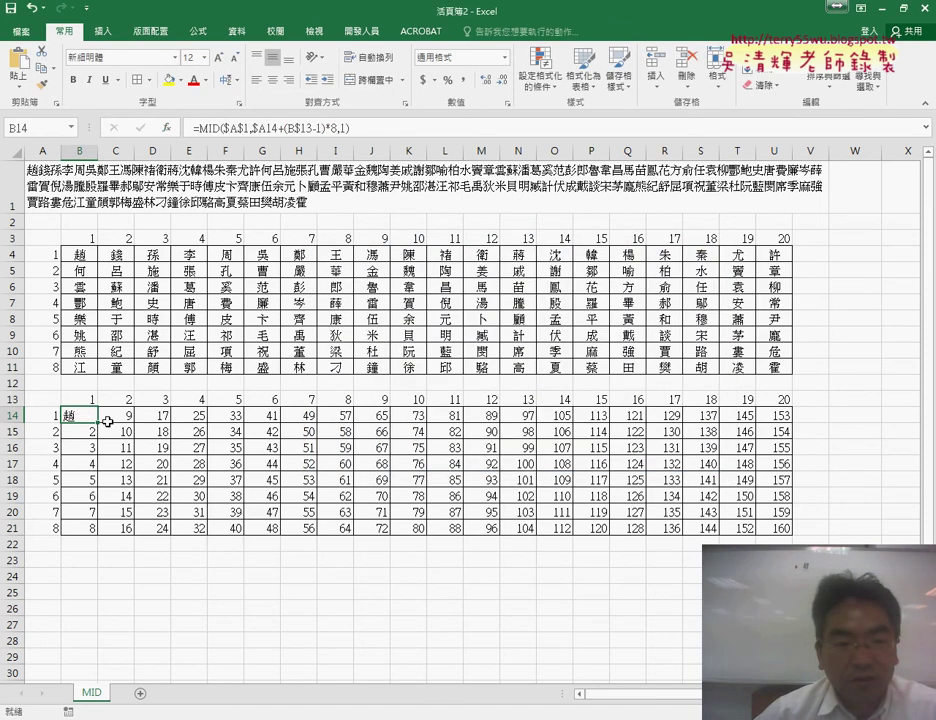
Copy the MID formula through B14:U21 and centre the surname characters.
left_click_drag(99, 424, 99, 528)
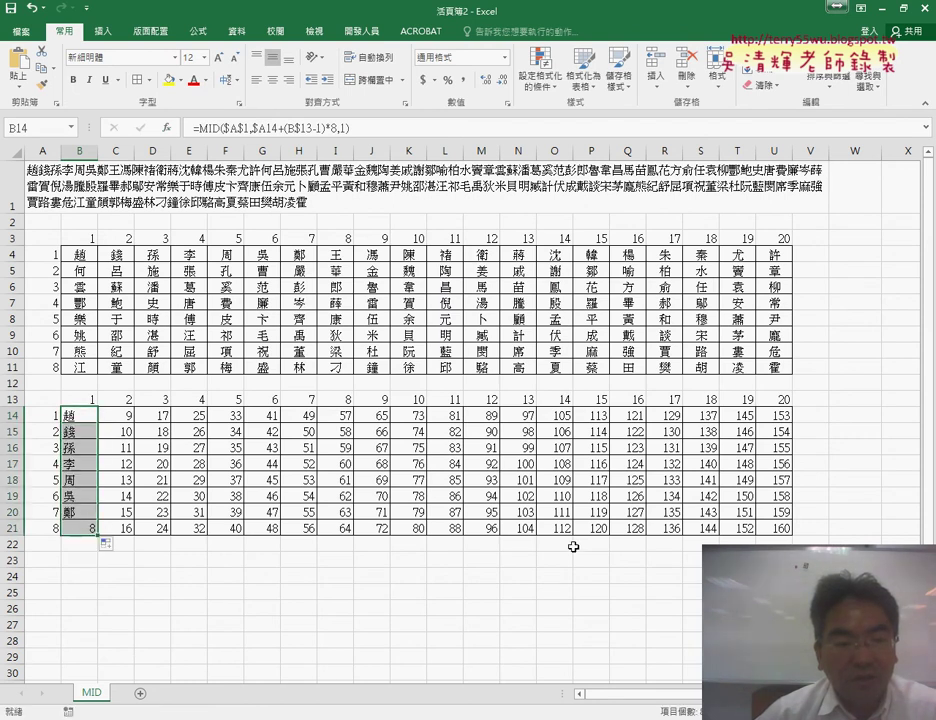
left_click_drag(99, 537, 790, 541)
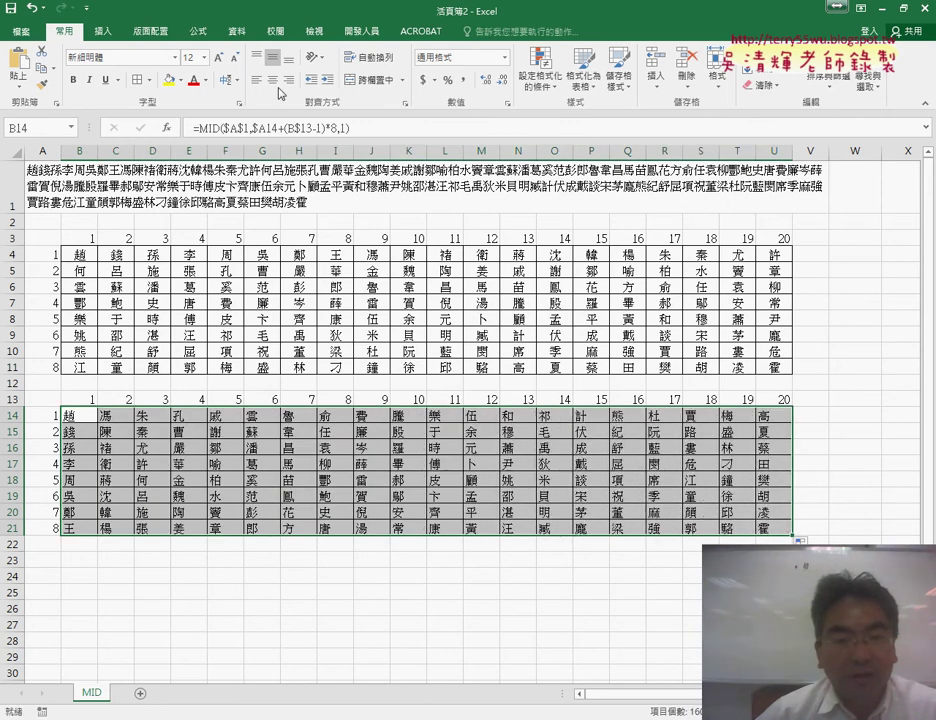
left_click(278, 85)
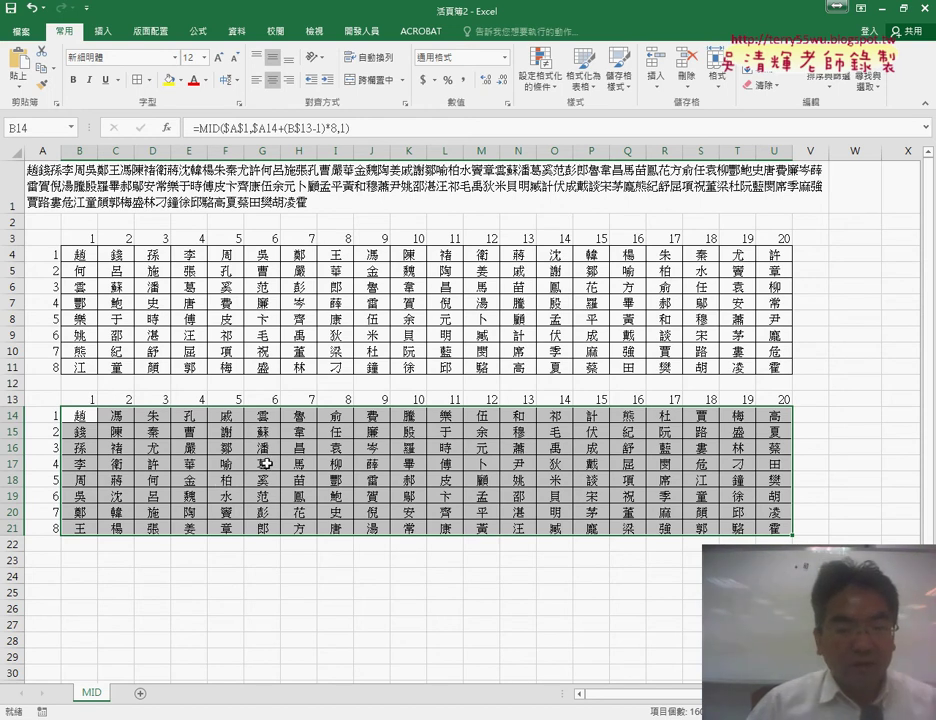
scroll(264, 463, "down", 1)
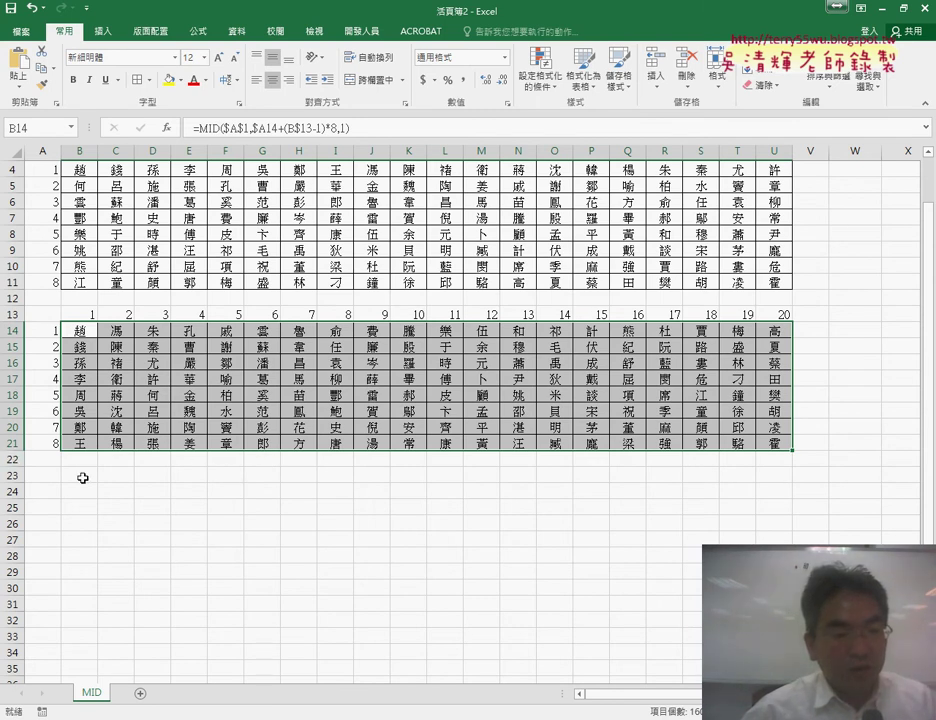
left_click(81, 476)
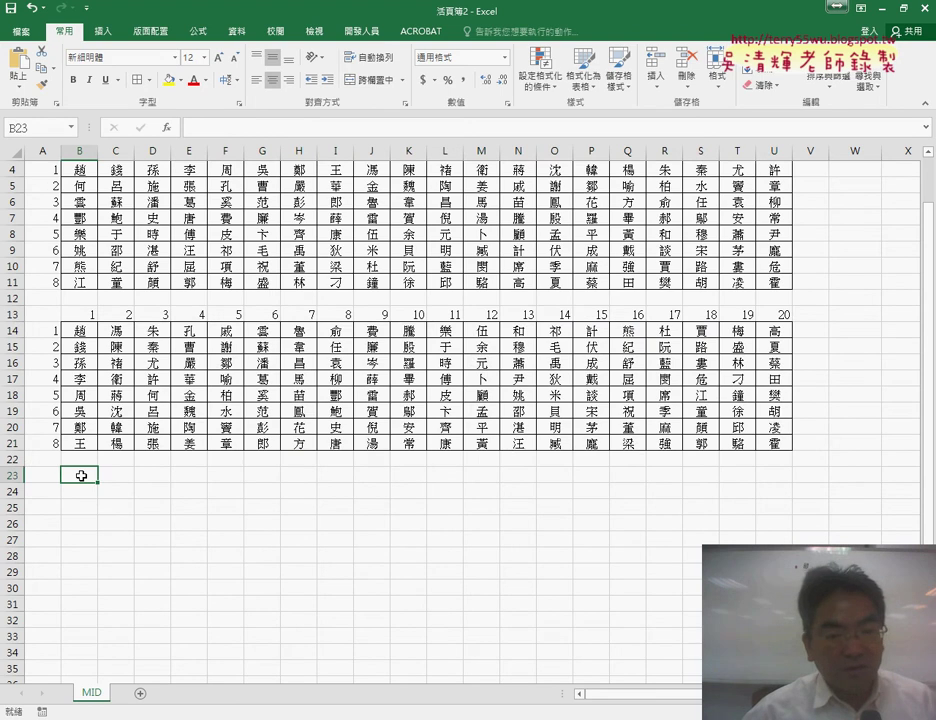
Apply All Borders to the empty range B23:U30.
left_click_drag(81, 476, 83, 473)
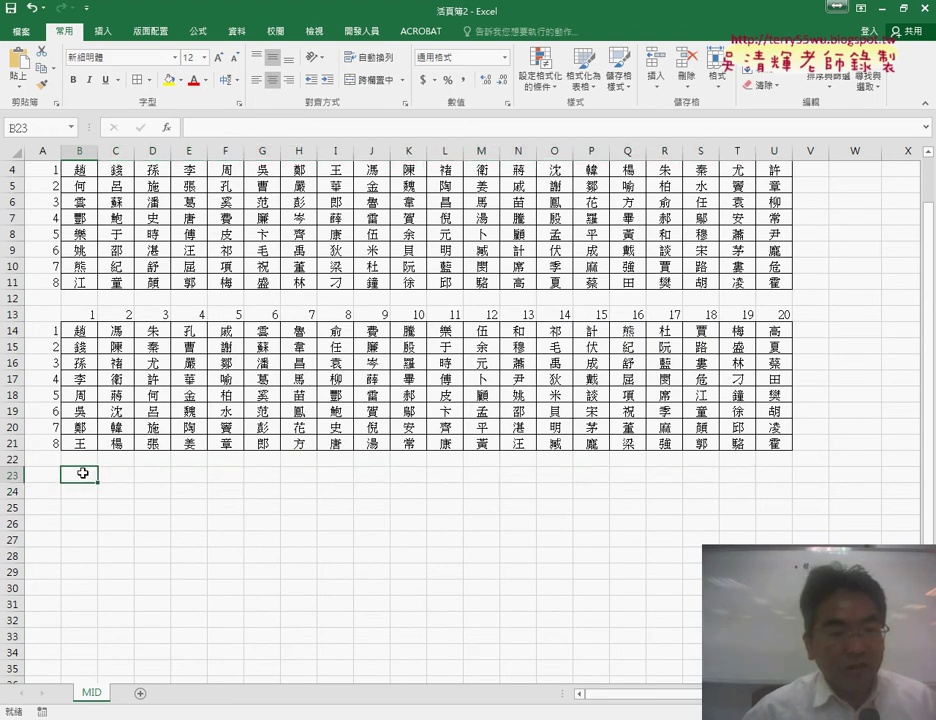
mouse_move(77, 479)
left_mouse_down()
mouse_move(85, 489)
mouse_move(82, 593)
mouse_move(776, 590)
left_mouse_up()
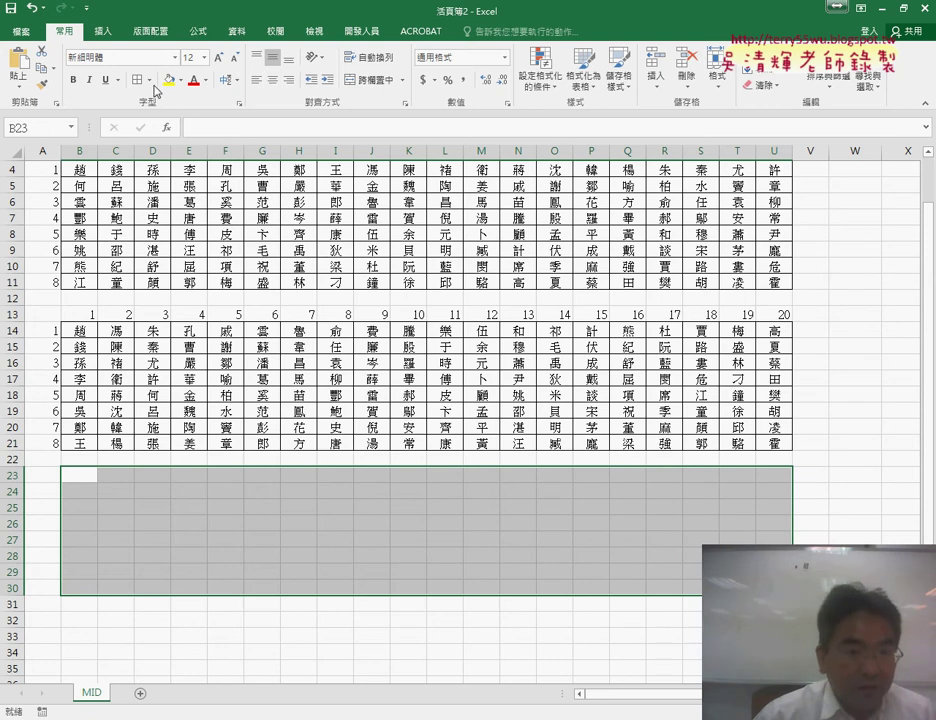
left_click(149, 80)
left_click(124, 151)
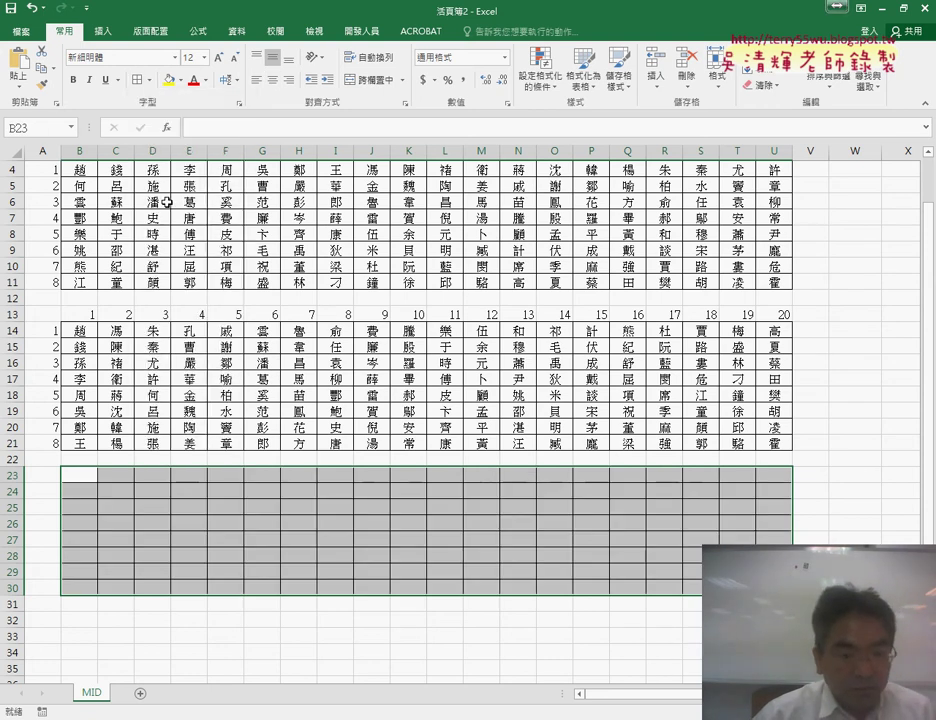
left_click(104, 491)
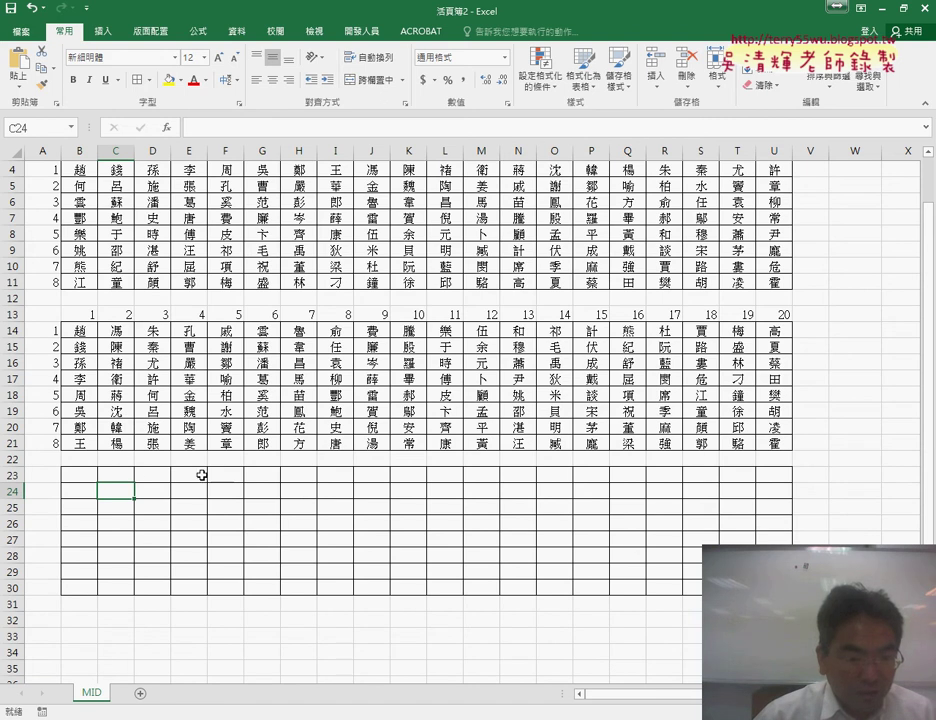
Check the new grid against header row 13 and column A, then reselect B23:U30.
left_click(79, 471)
left_click(160, 476)
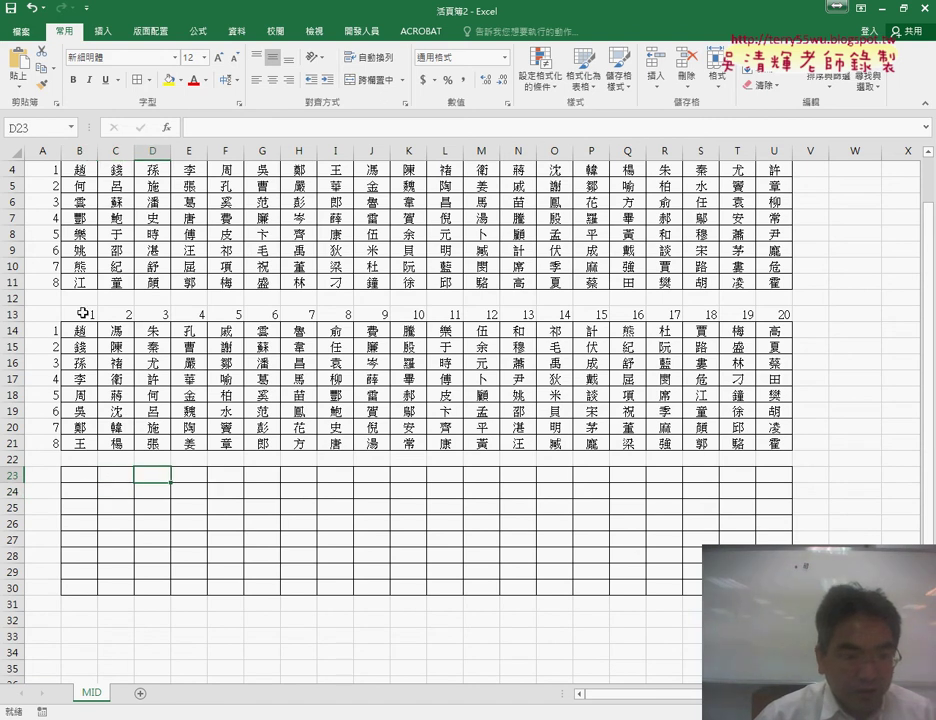
left_click_drag(83, 313, 775, 314)
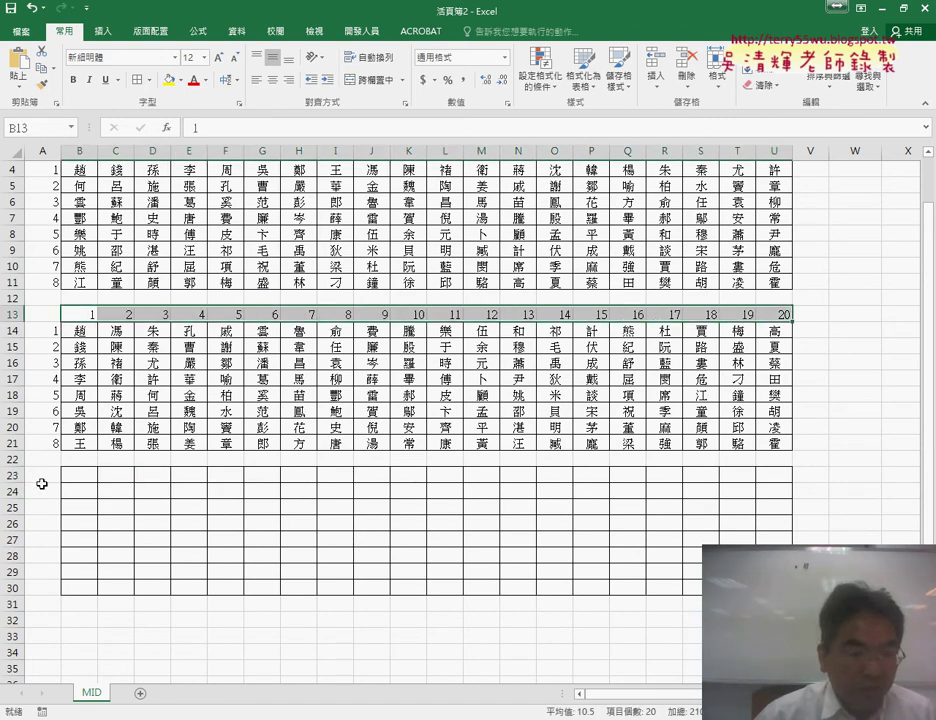
left_click_drag(42, 480, 46, 592)
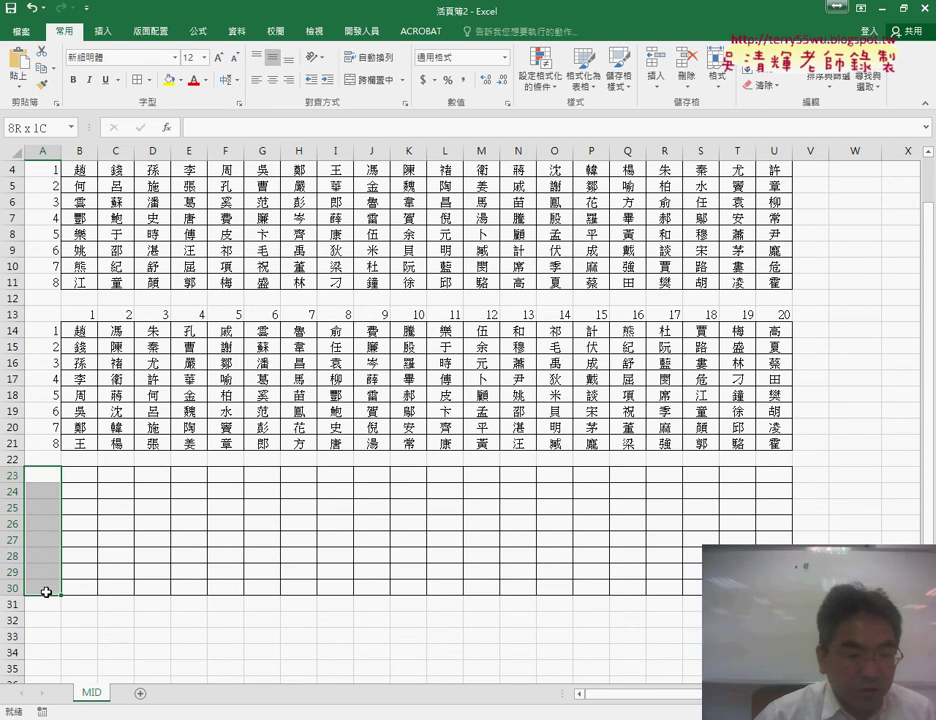
left_click(79, 477)
left_click_drag(87, 476, 774, 588)
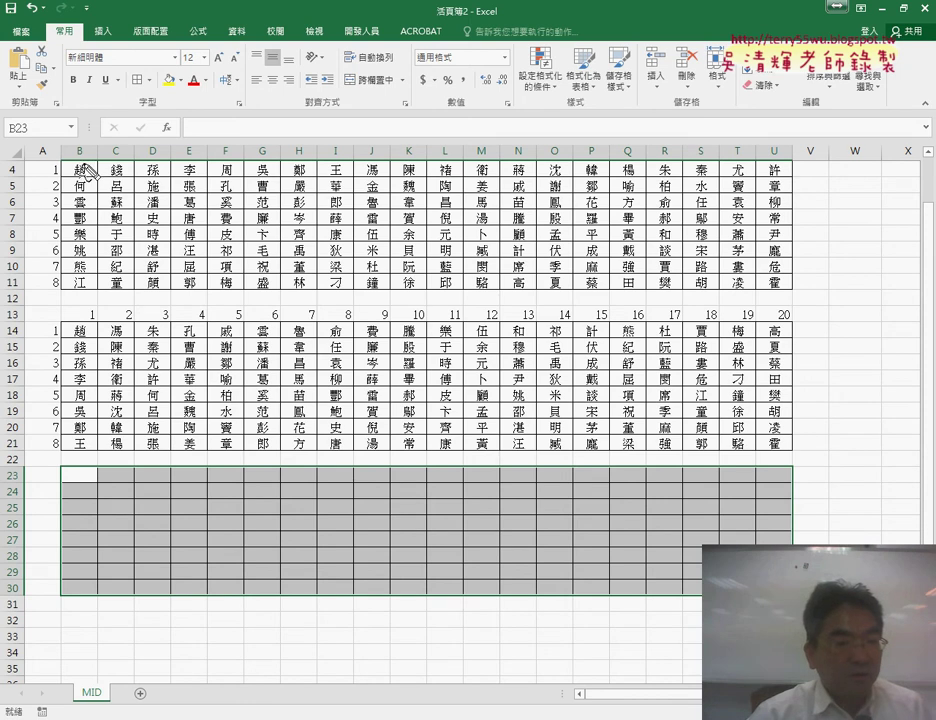
left_click_drag(74, 138, 78, 137)
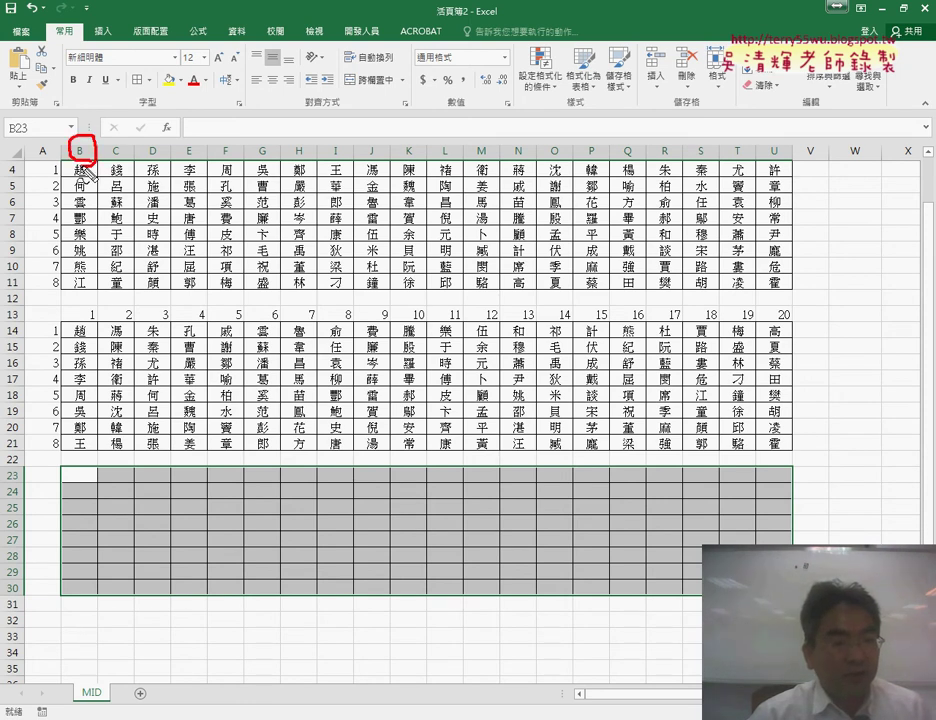
left_click_drag(15, 495, 20, 494)
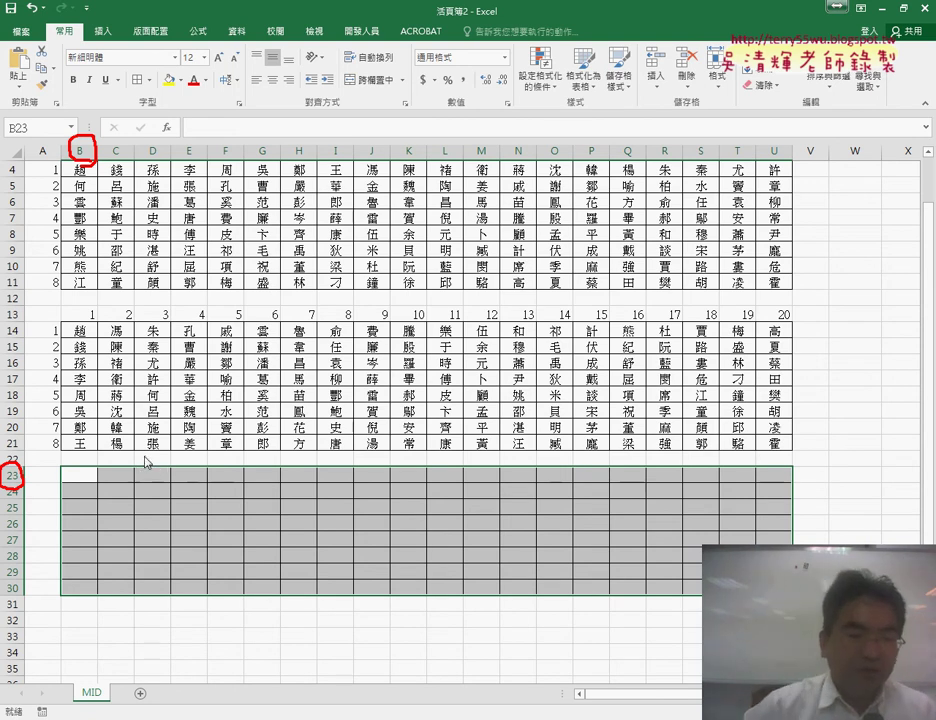
key("Escape")
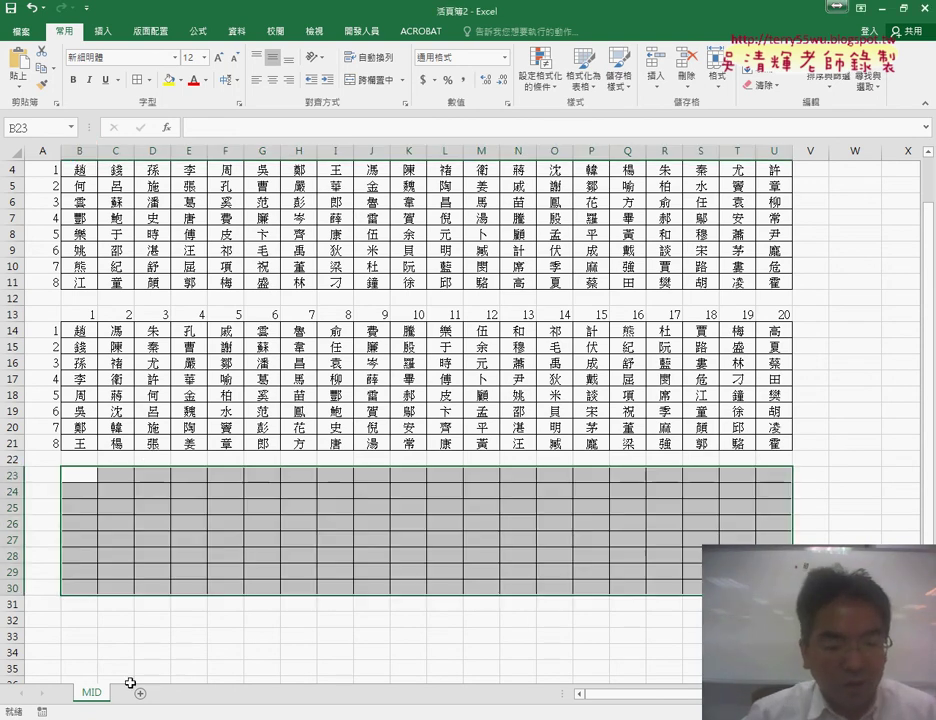
Duplicate the MID sheet and name the copy COLUMN&ROW.
left_click_drag(98, 697, 139, 692)
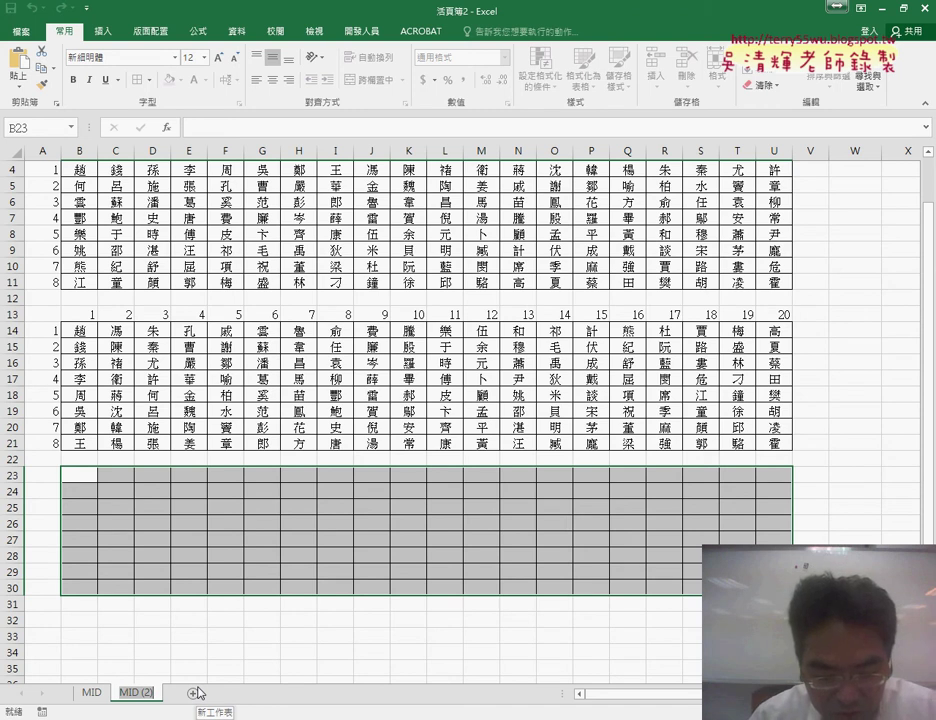
type("C")
type("OLUMN")
type("8")
type("ROW")
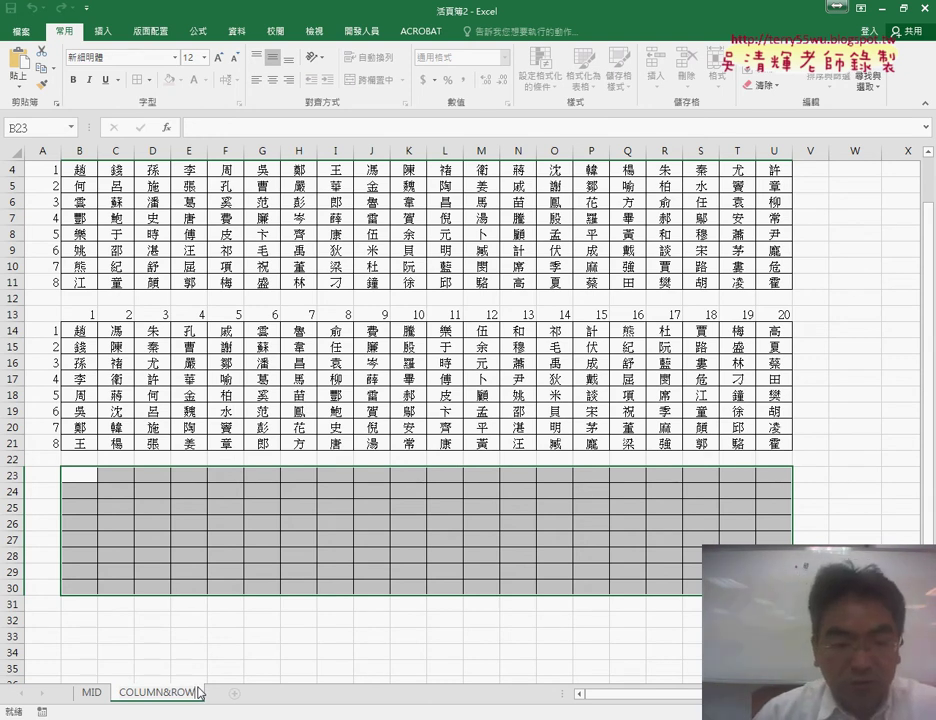
key("Return")
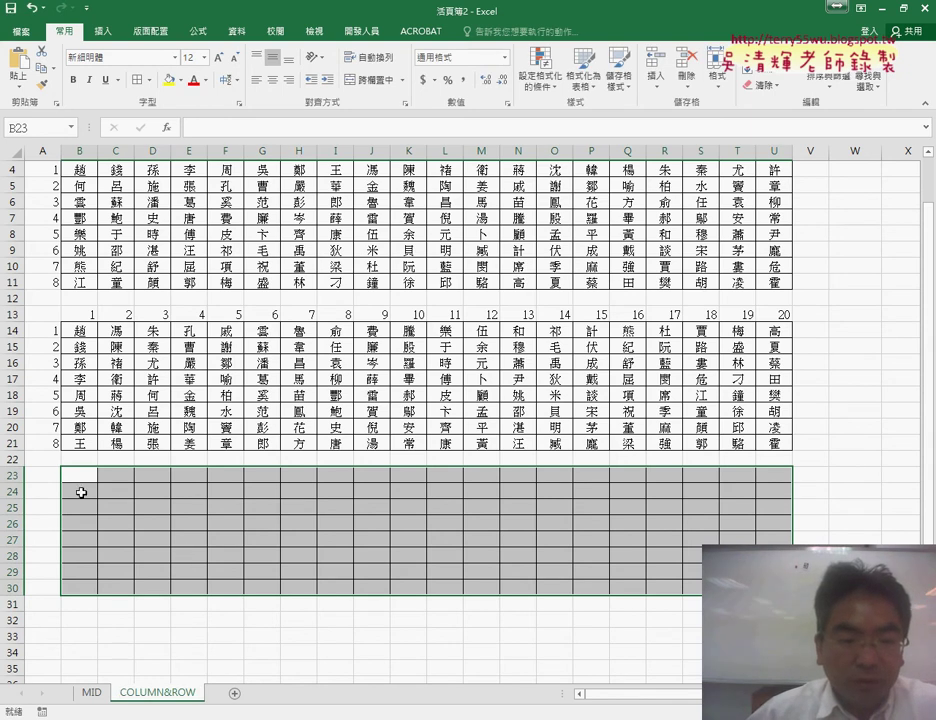
Set No Border on B23:U30, comparing against the original MID sheet.
left_click_drag(78, 474, 775, 588)
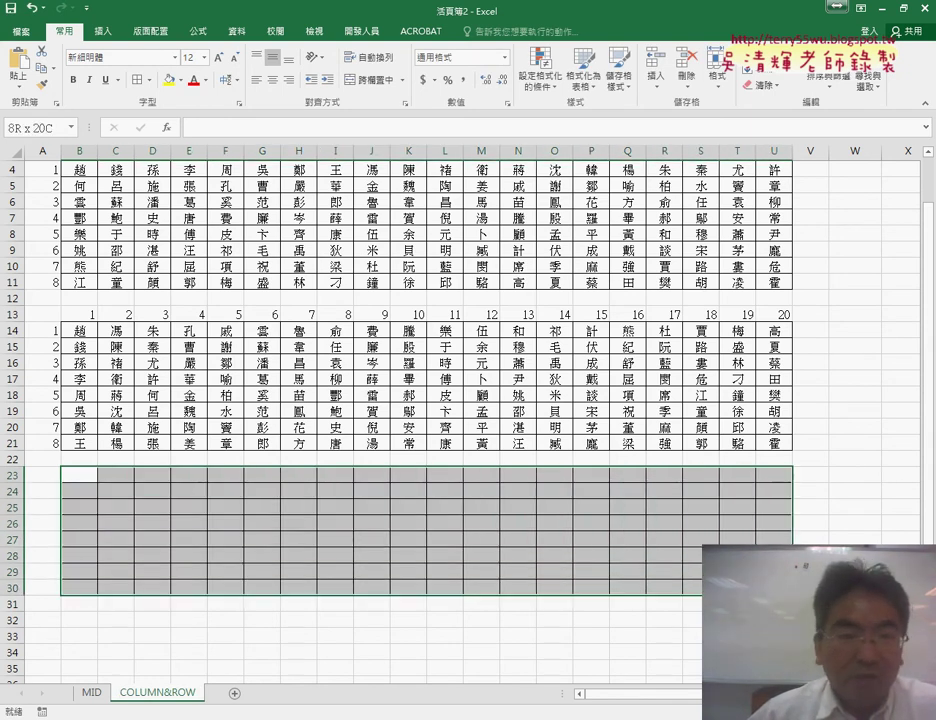
left_click(148, 80)
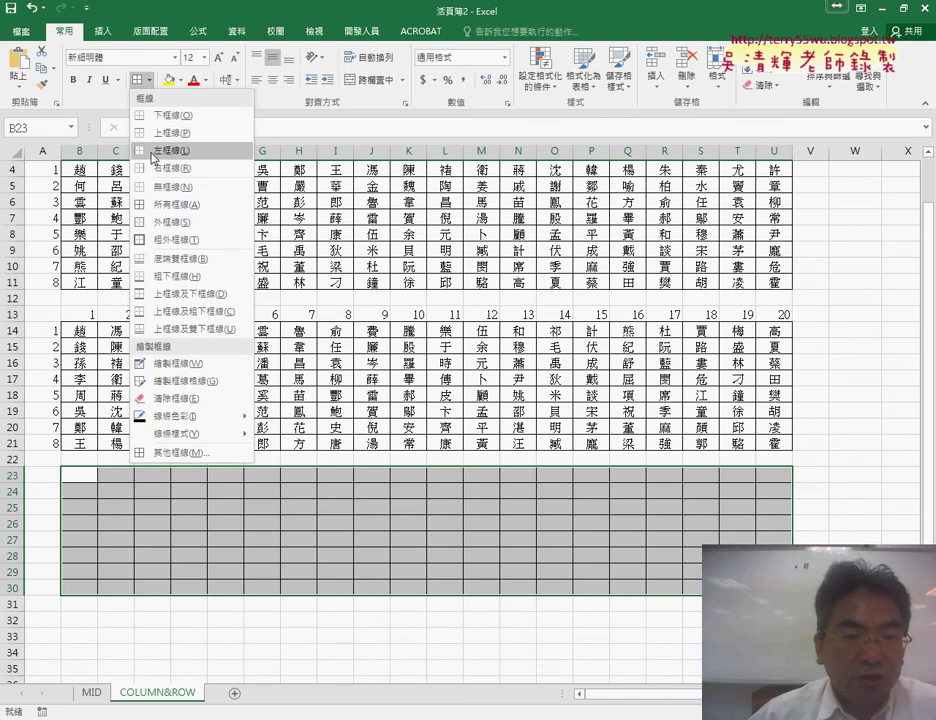
left_click(118, 146)
scroll(175, 350, "up", 2)
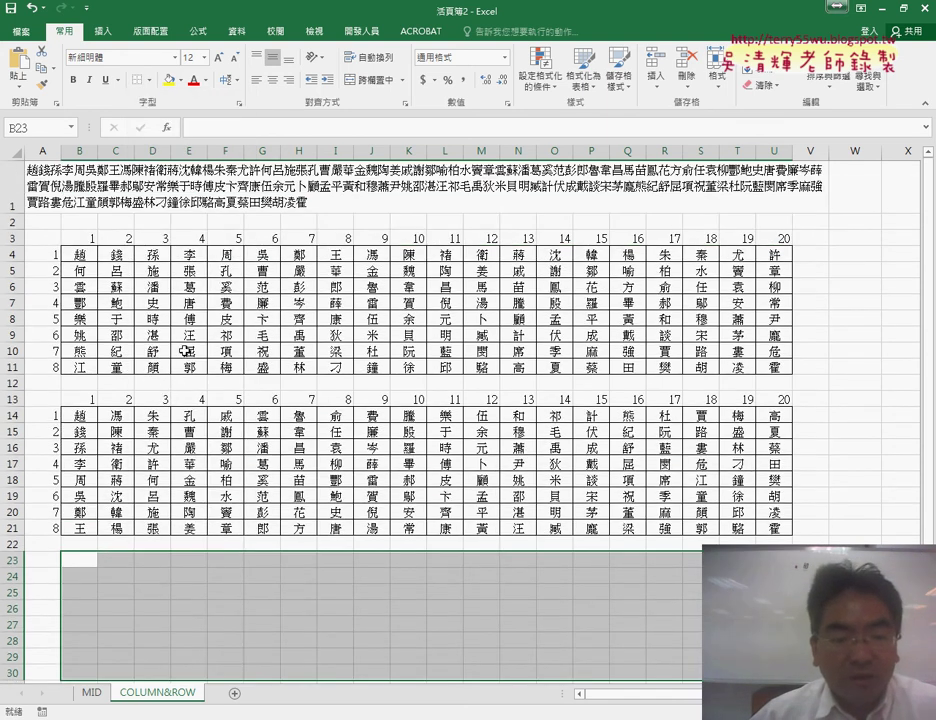
left_click(91, 692)
scroll(125, 271, "up", 1)
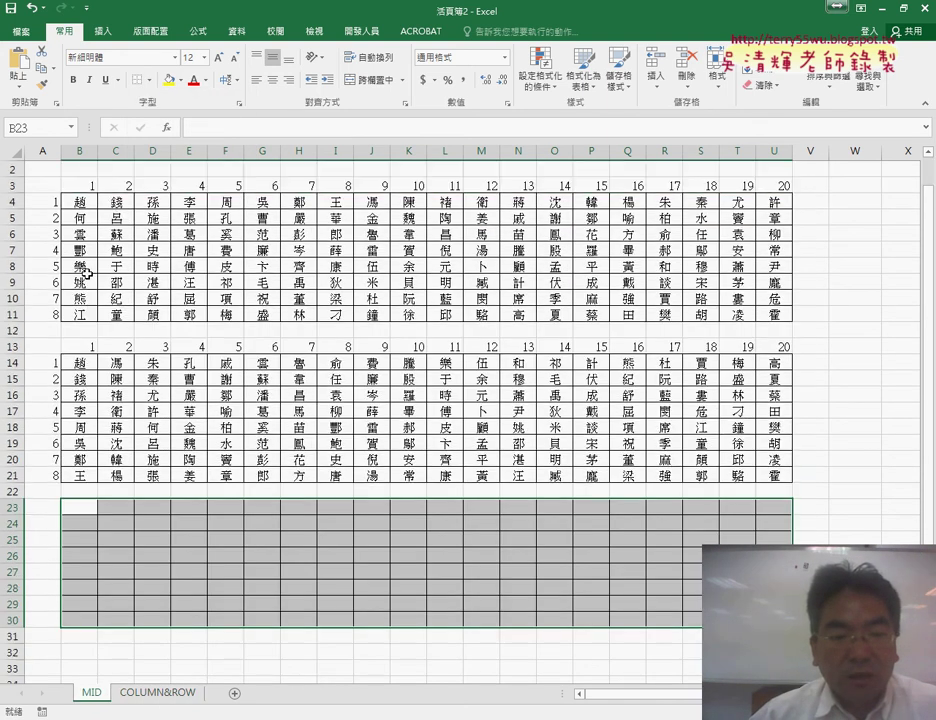
scroll(117, 262, "up", 1)
left_click(165, 693)
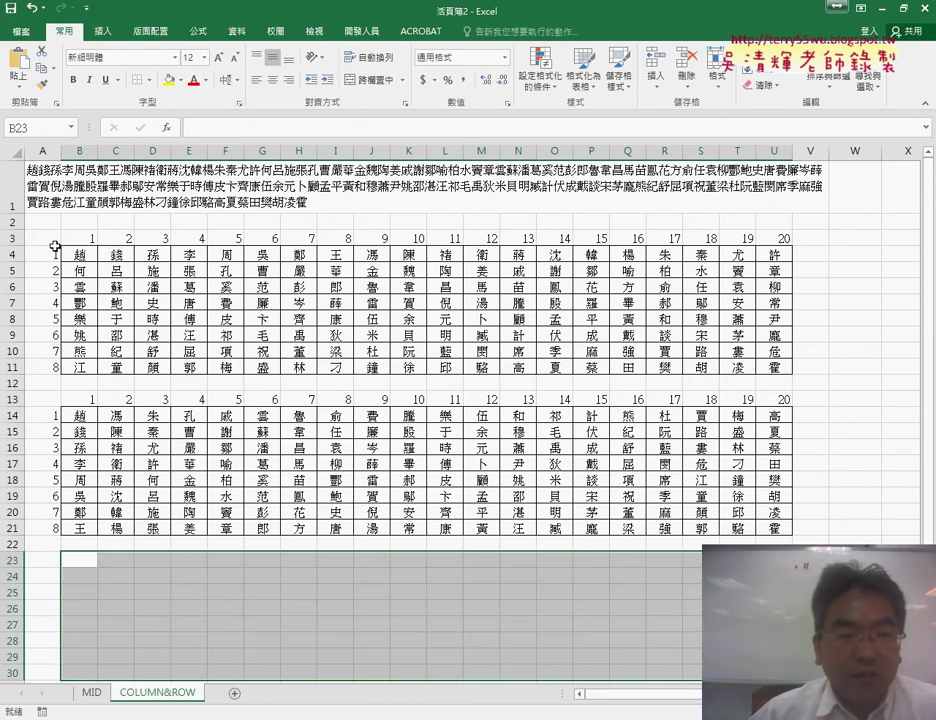
Delete row 3, then clear the row numbers in A3:A10 and the #REF! cells in B3:U10.
left_click(10, 239)
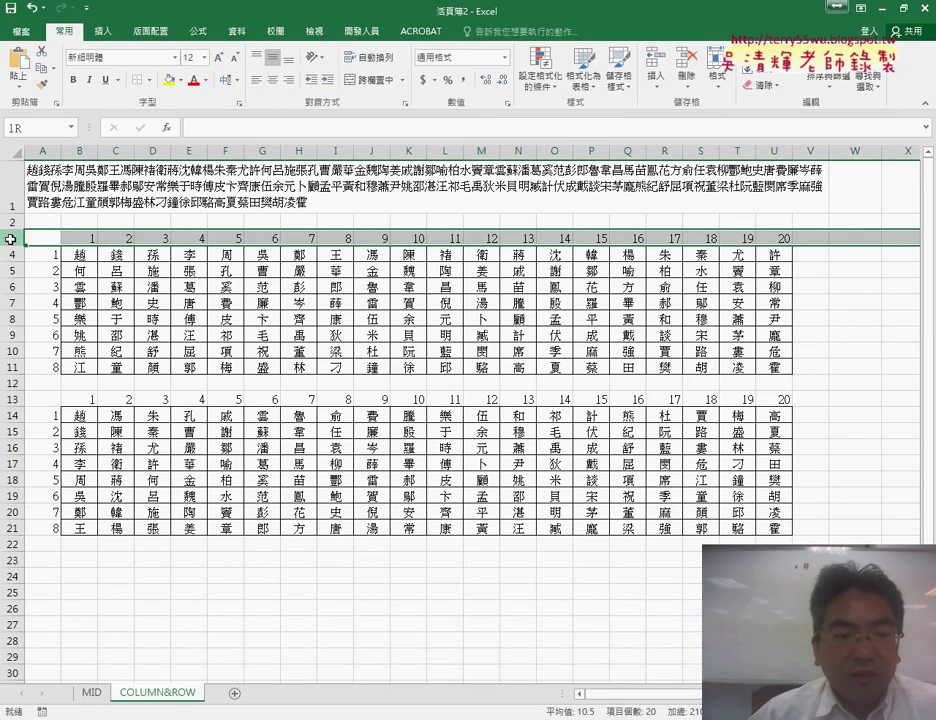
right_click(109, 241)
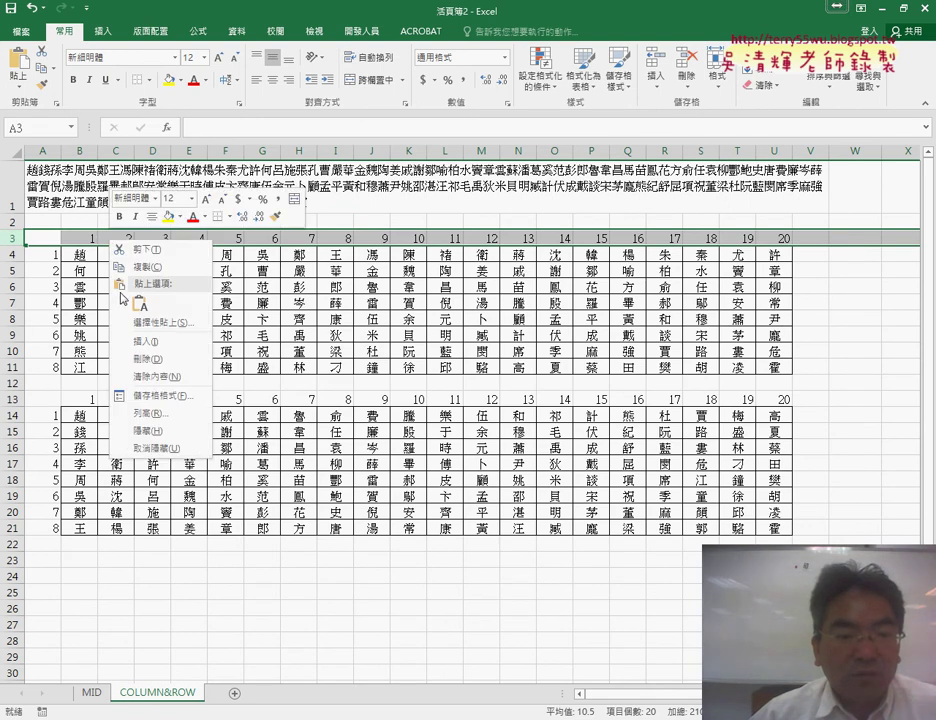
left_click(148, 361)
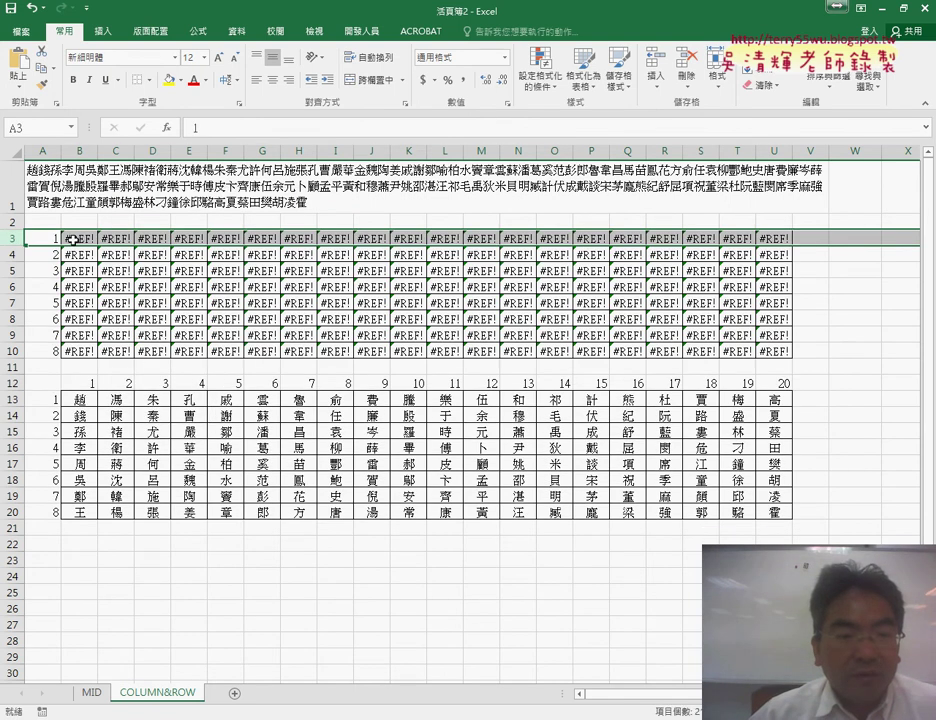
left_click_drag(48, 238, 41, 352)
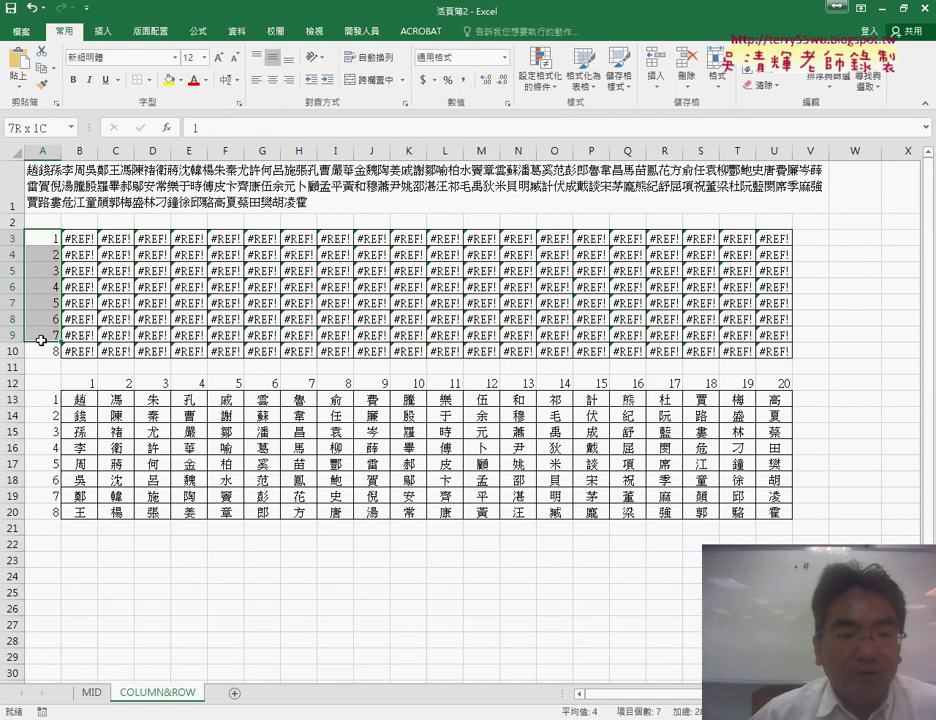
key("Delete")
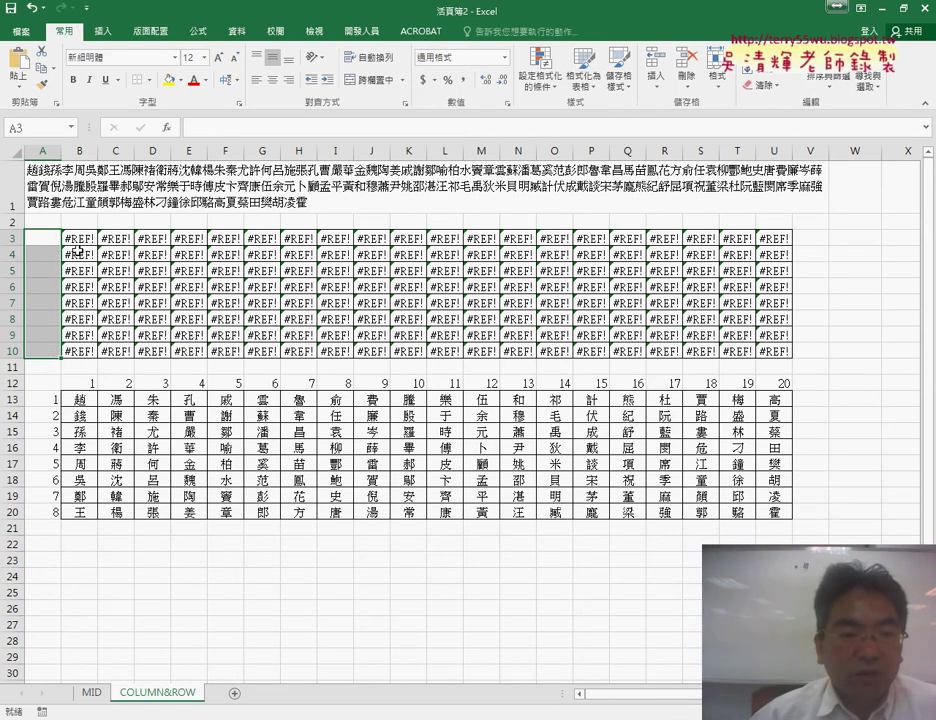
left_click_drag(78, 240, 783, 351)
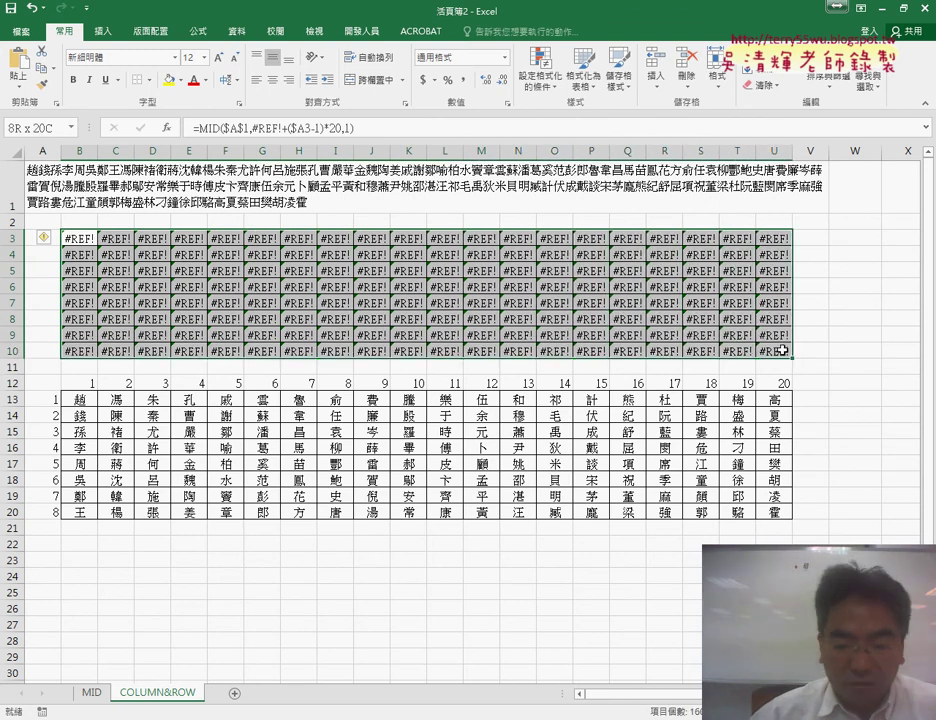
key("Delete")
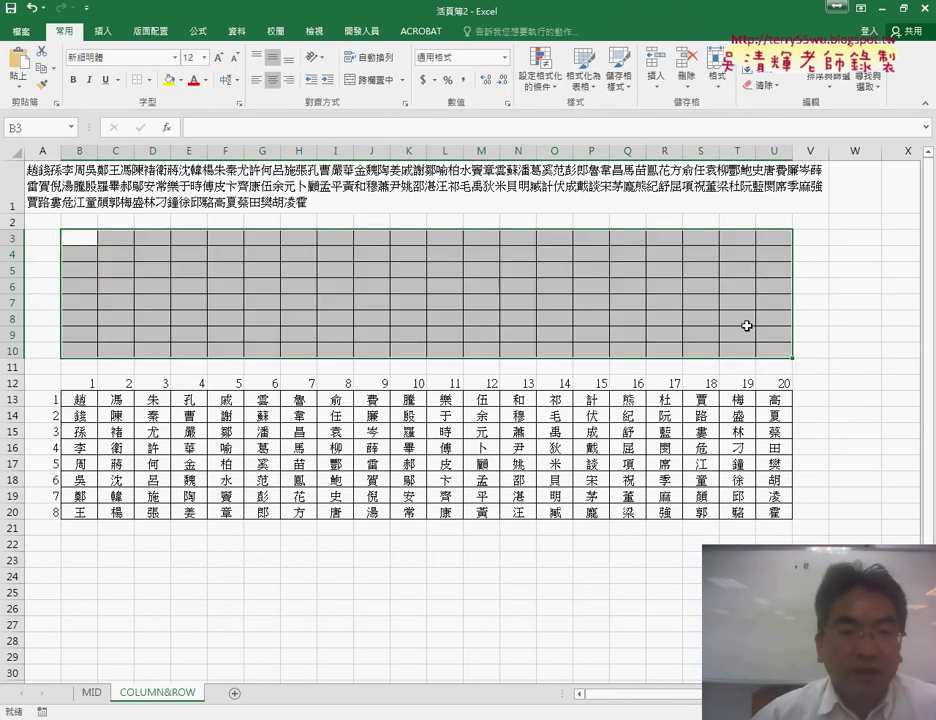
left_click(77, 241)
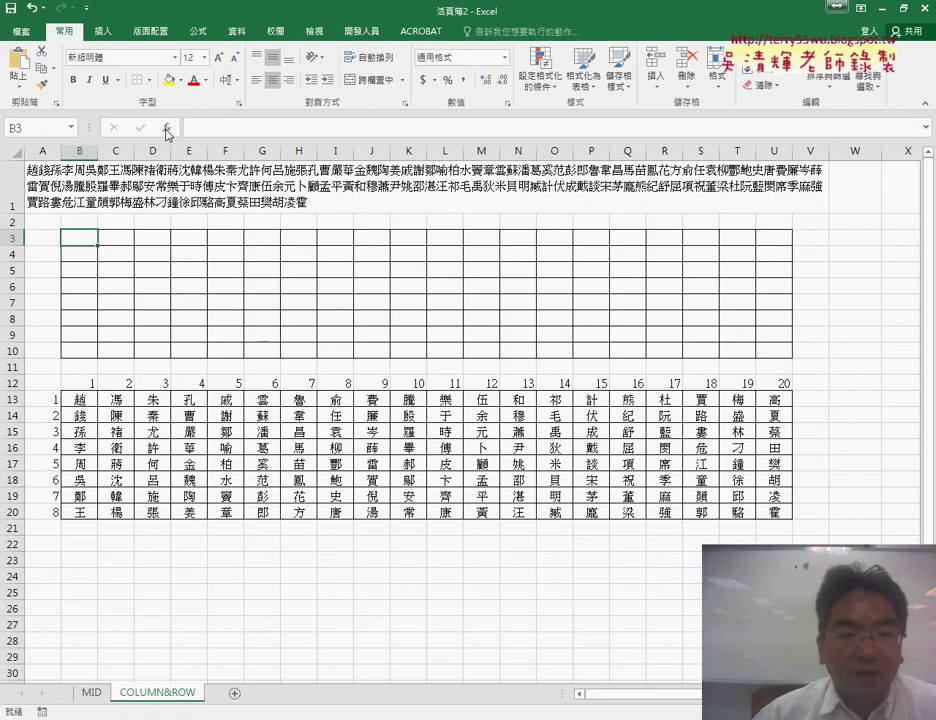
left_click(166, 127)
left_click(487, 280)
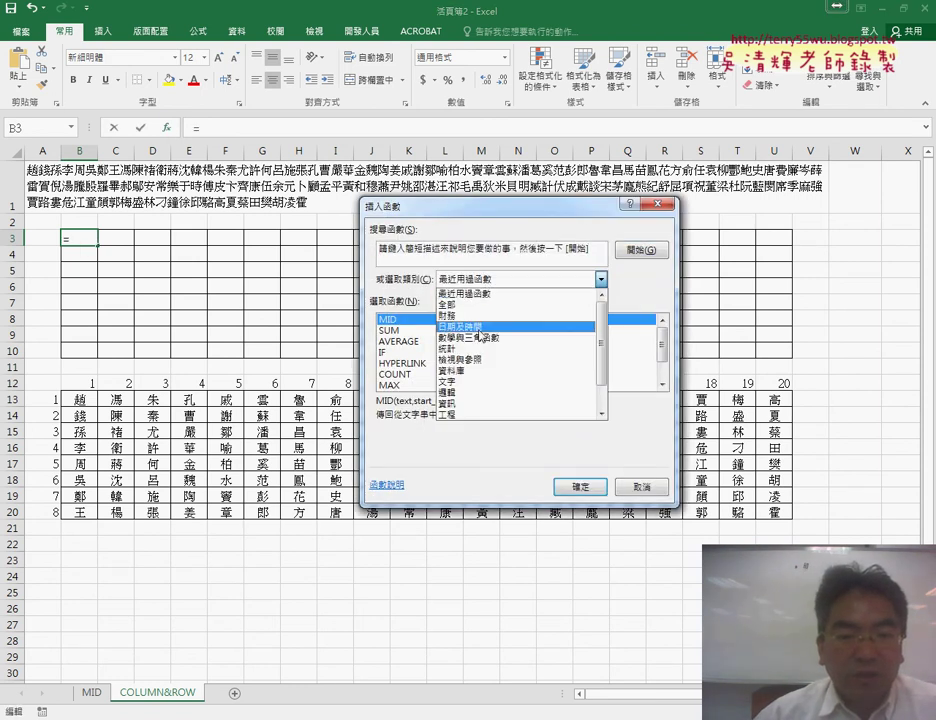
left_click(478, 359)
left_click(636, 353)
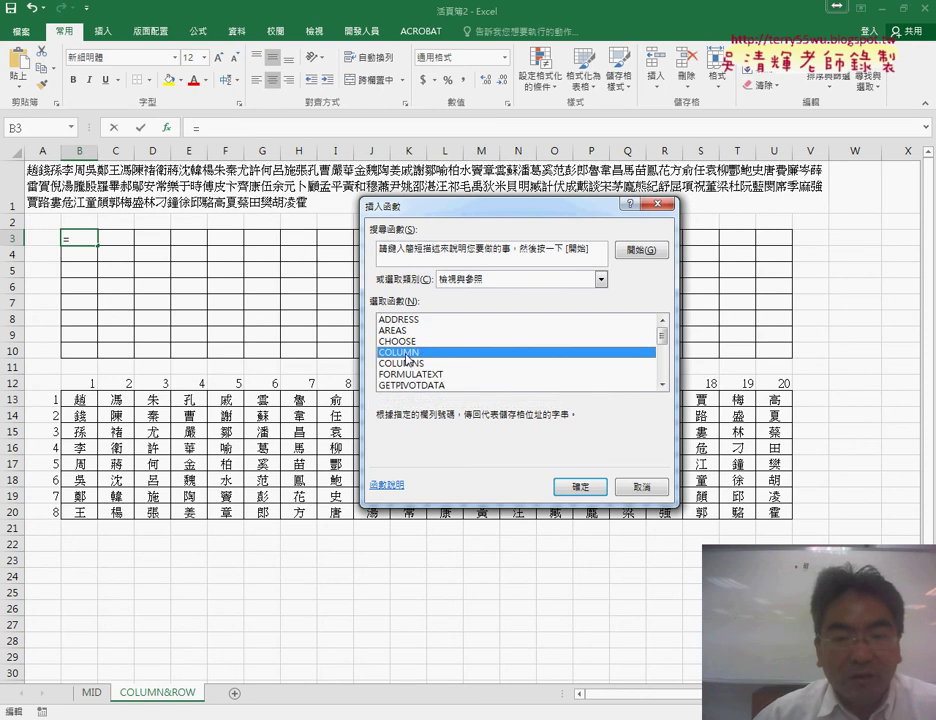
left_click_drag(661, 341, 669, 367)
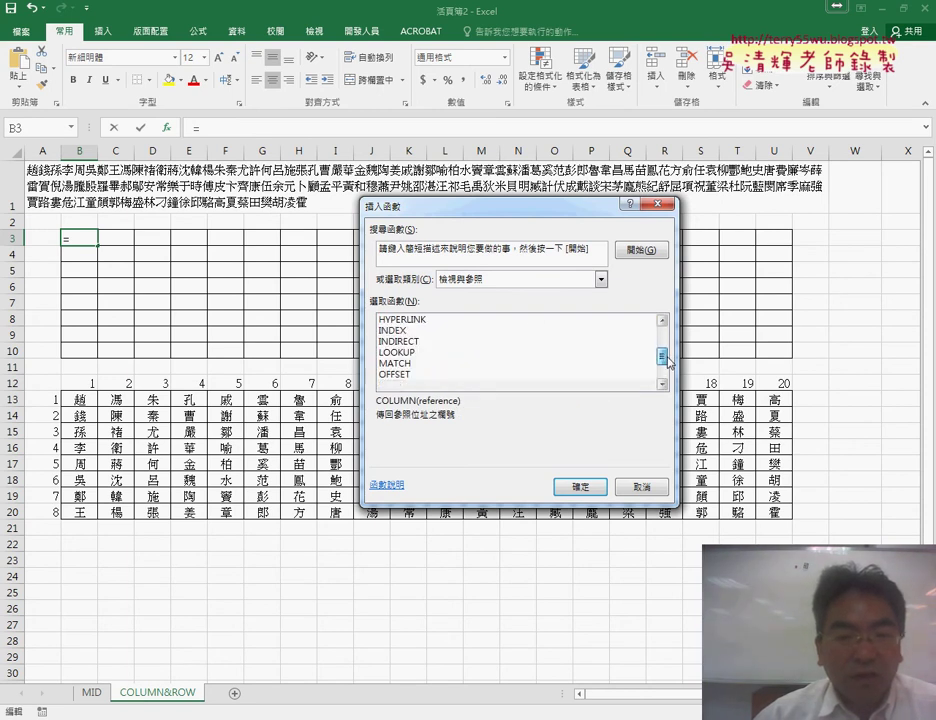
left_click(414, 375)
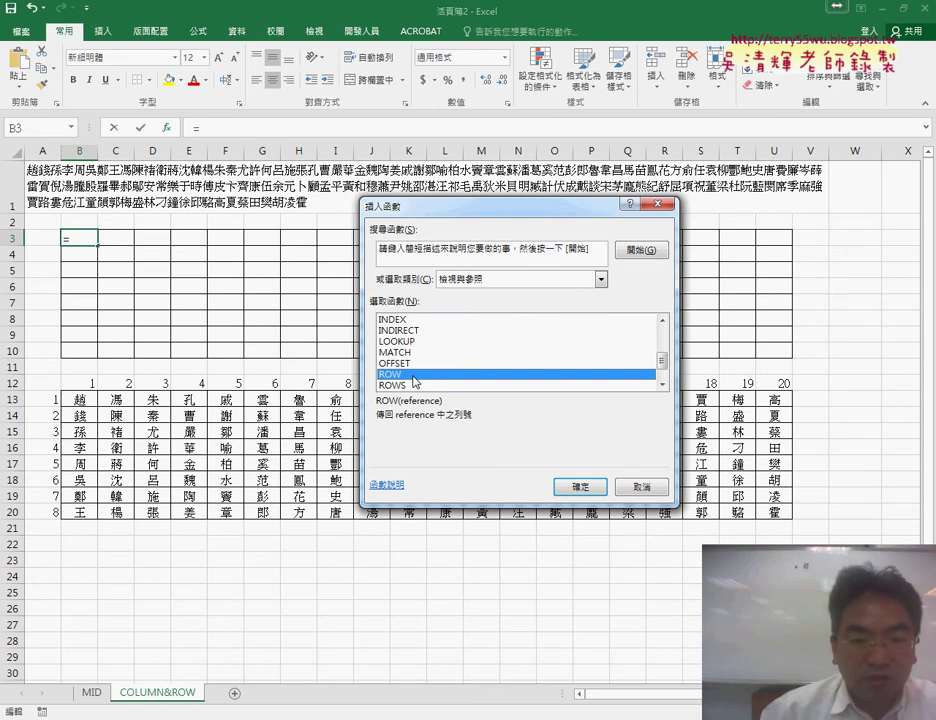
left_click(641, 487)
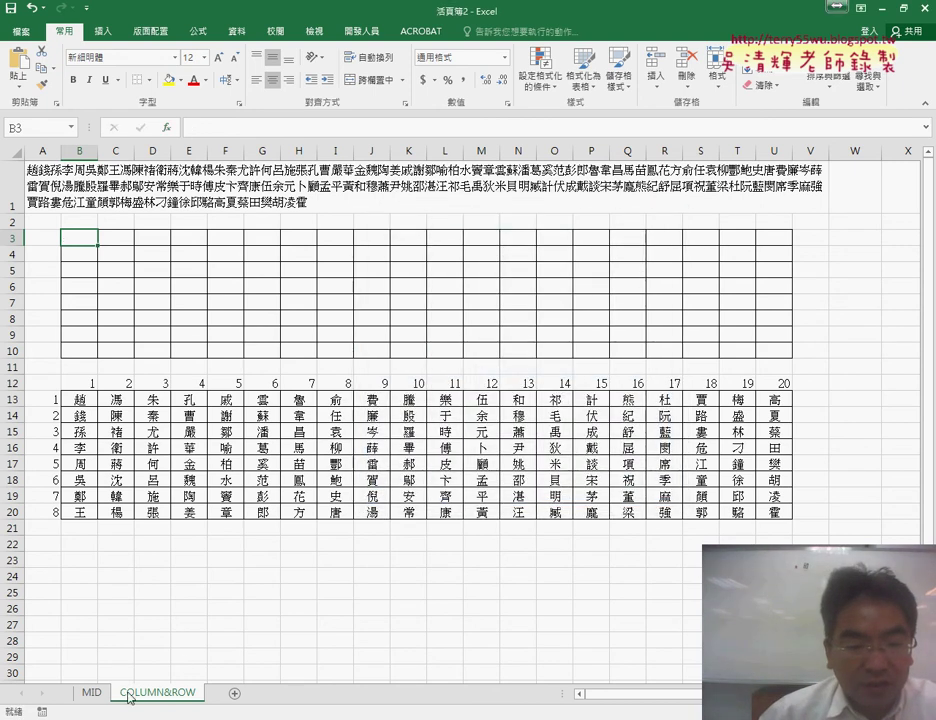
left_click(91, 692)
left_click(72, 432)
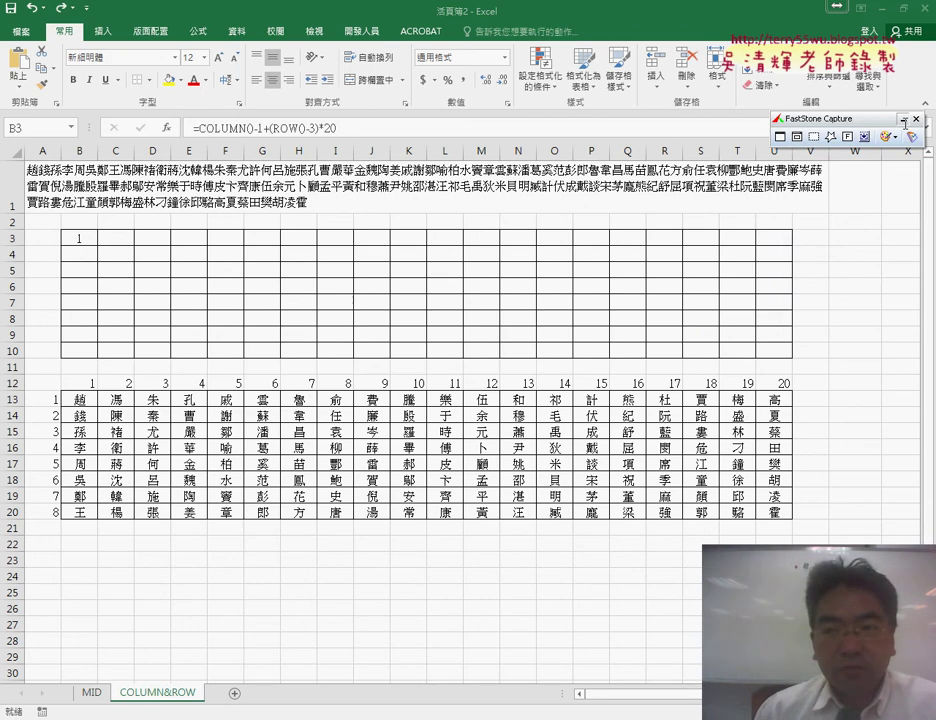
left_click(904, 121)
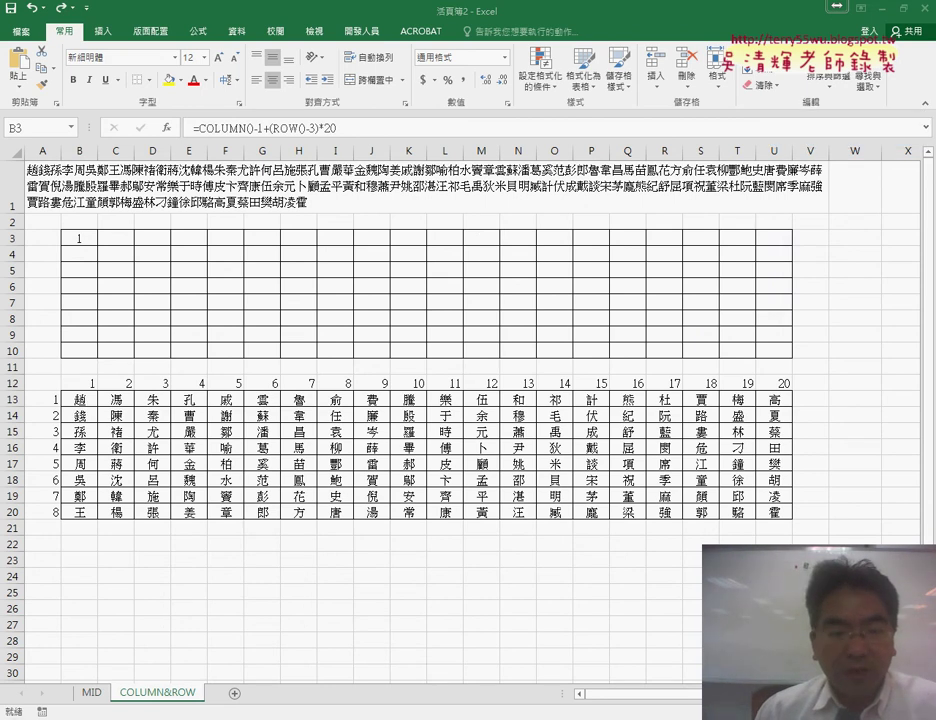
left_click(96, 693)
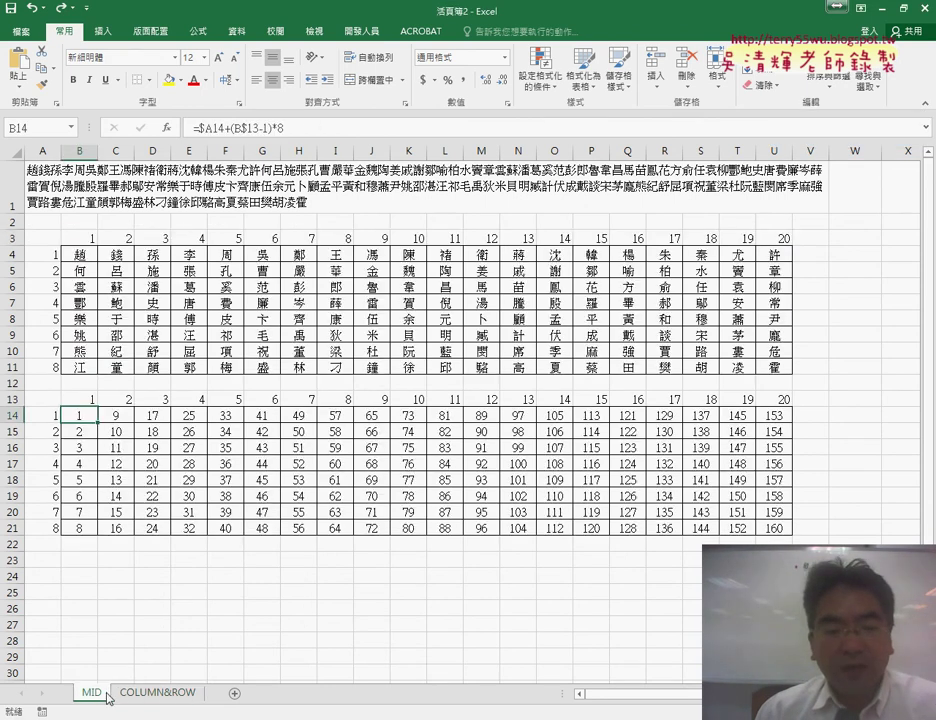
left_click_drag(105, 695, 125, 686)
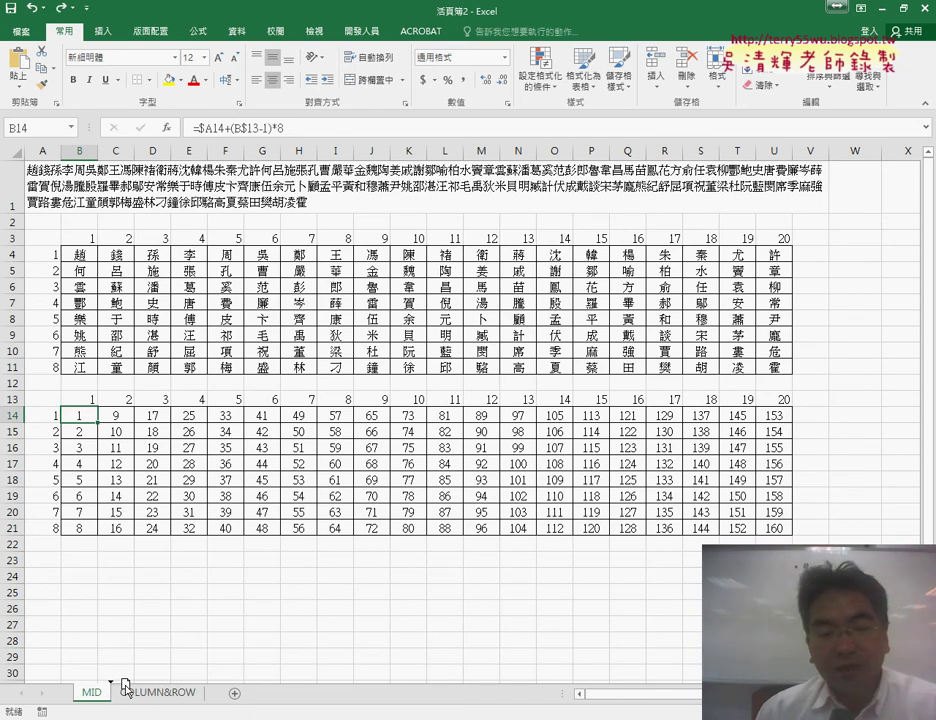
left_click(155, 696)
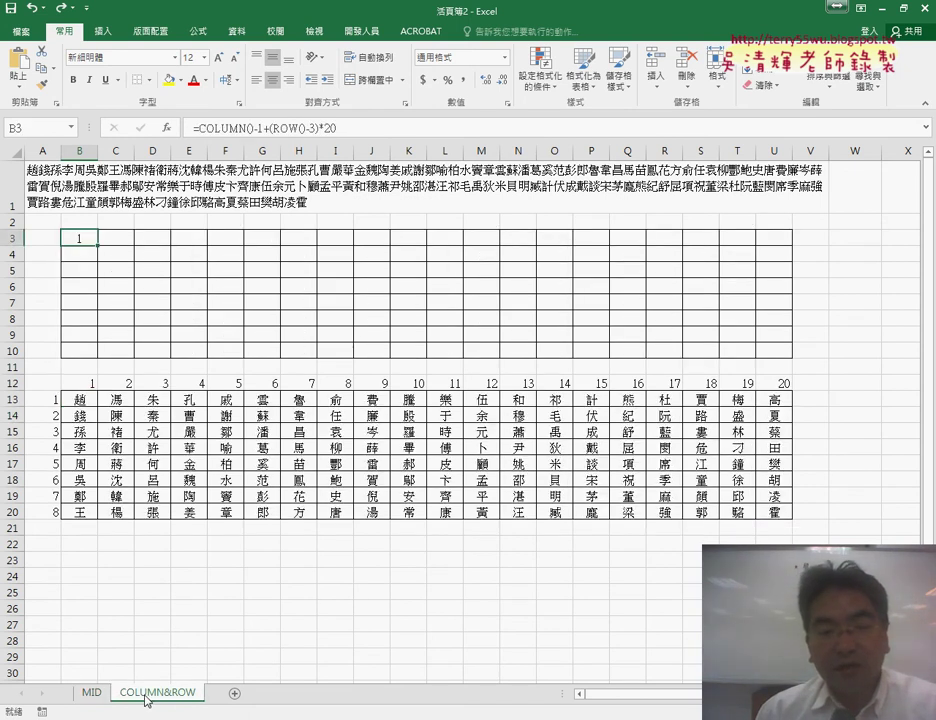
Delete B3's old formula and open Insert Function with B3 selected.
left_click_drag(78, 222, 766, 233)
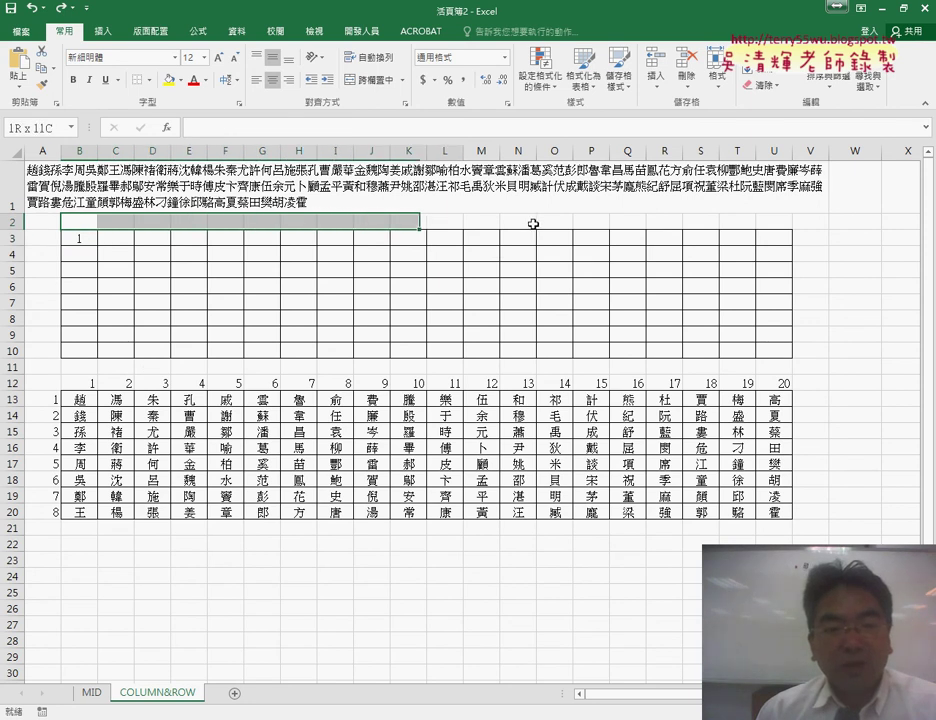
left_click_drag(42, 238, 48, 355)
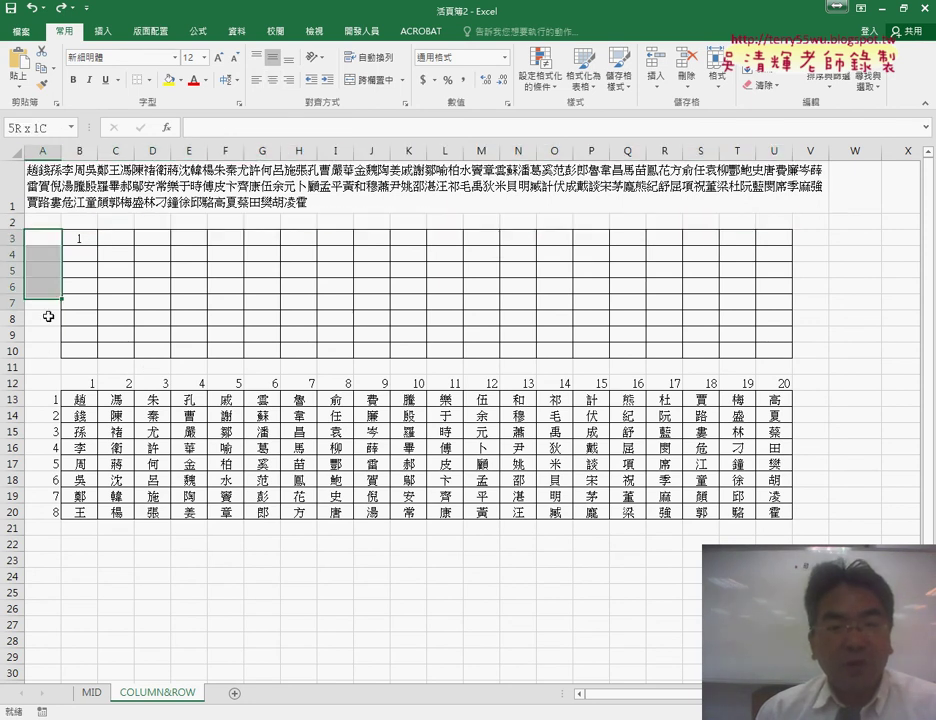
left_click(80, 238)
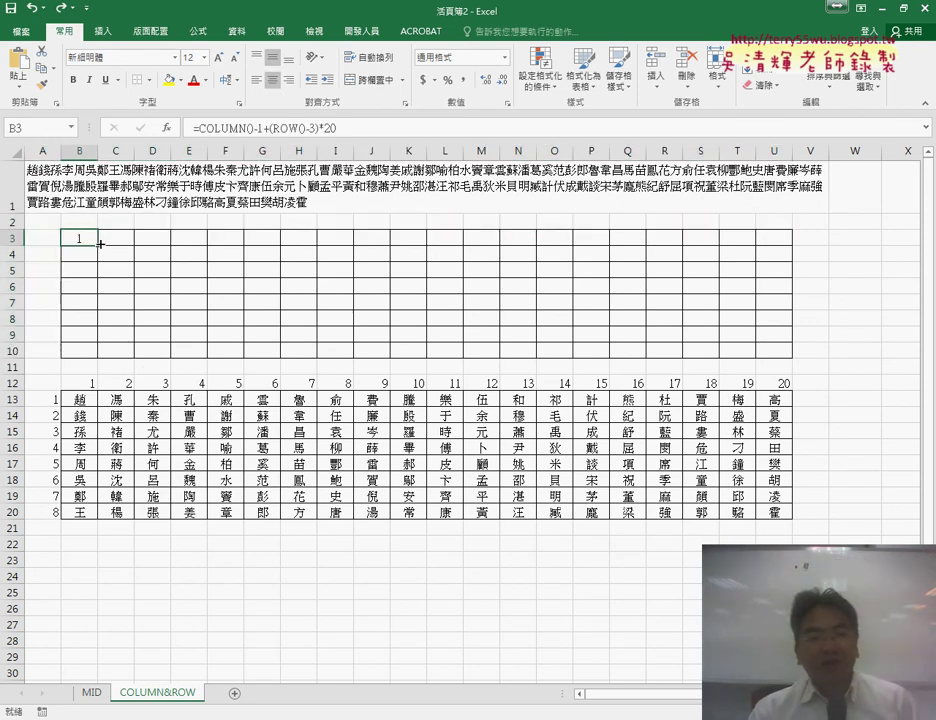
key("Delete")
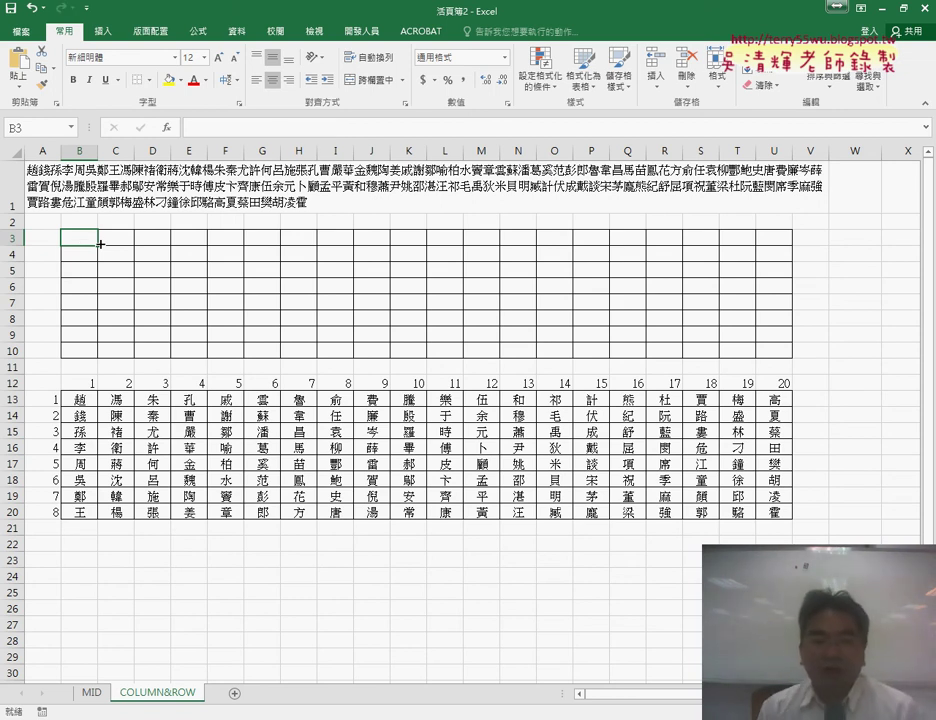
left_click_drag(84, 221, 773, 221)
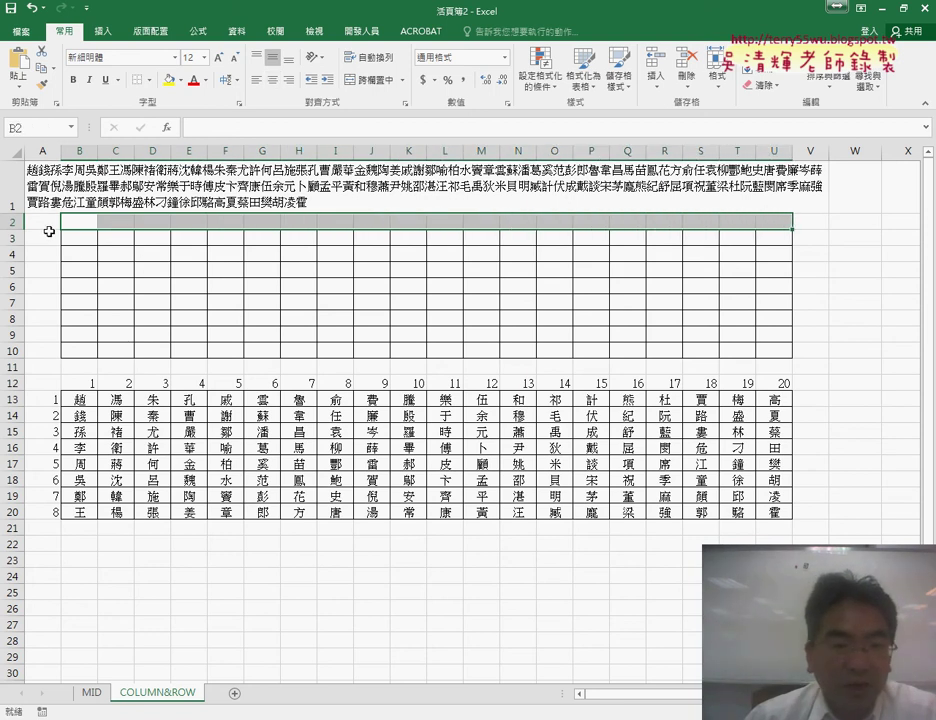
left_click_drag(51, 231, 51, 350)
left_click(84, 235)
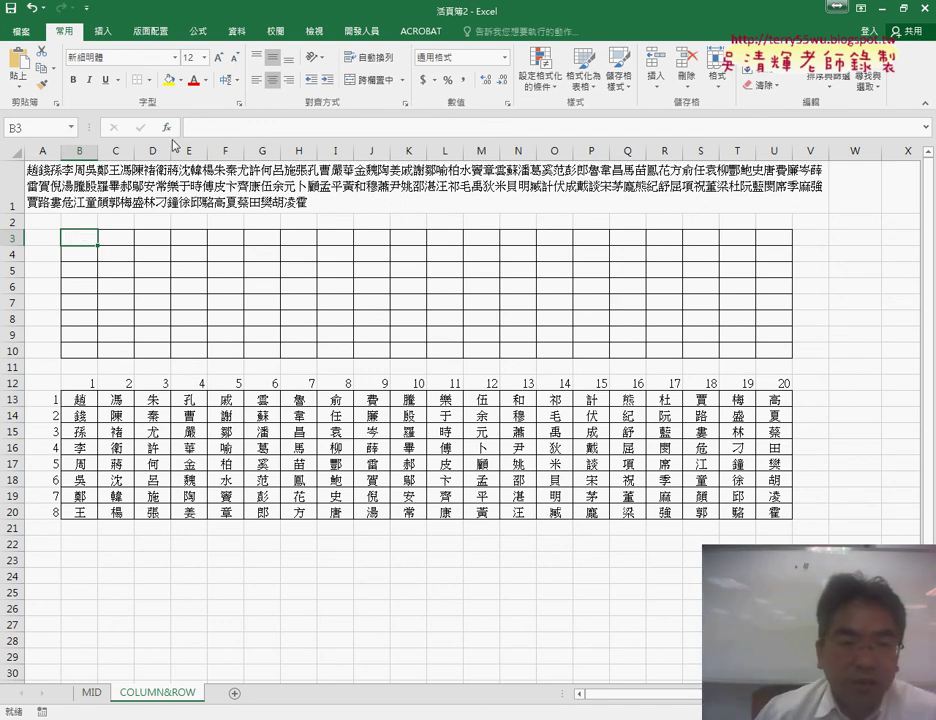
left_click(166, 127)
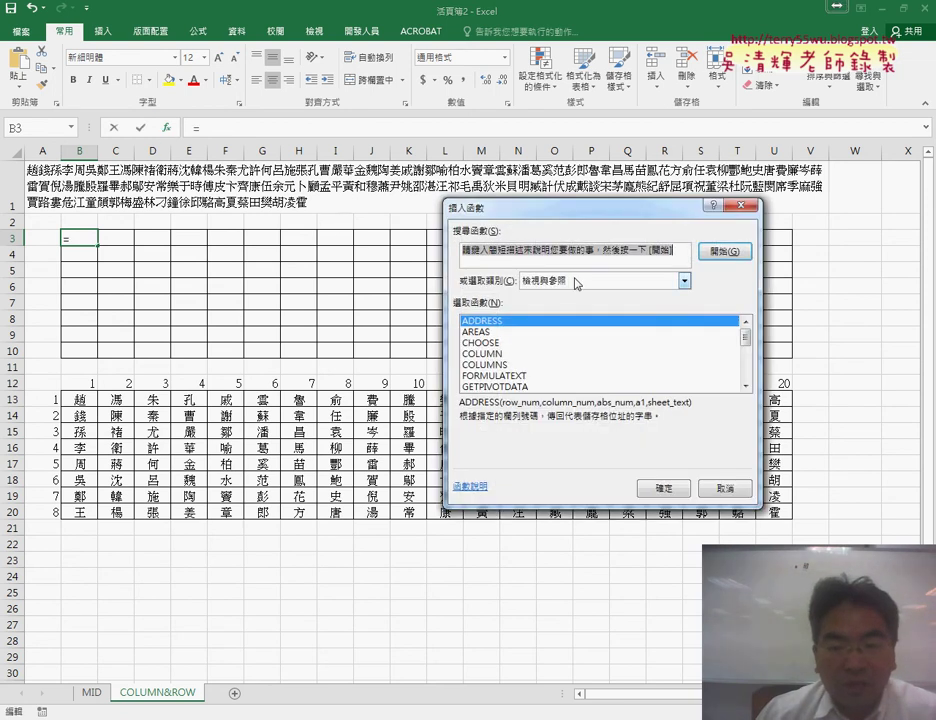
Insert =COLUMN() in B3 and copy it across row 3 to U3.
left_click(501, 355)
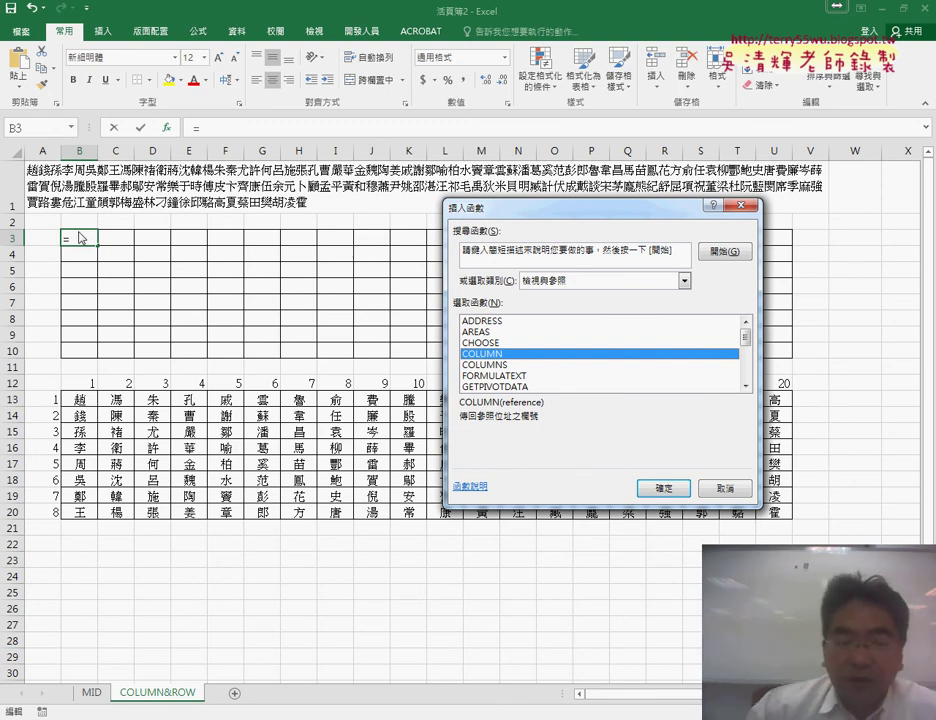
left_click(650, 489)
left_click(722, 432)
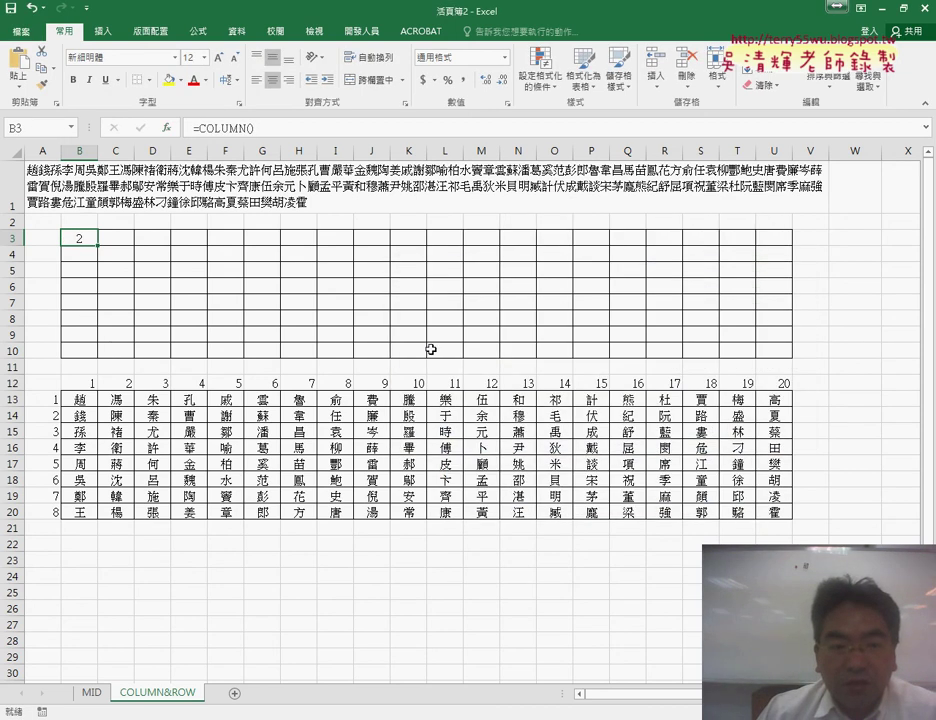
left_click_drag(98, 245, 790, 247)
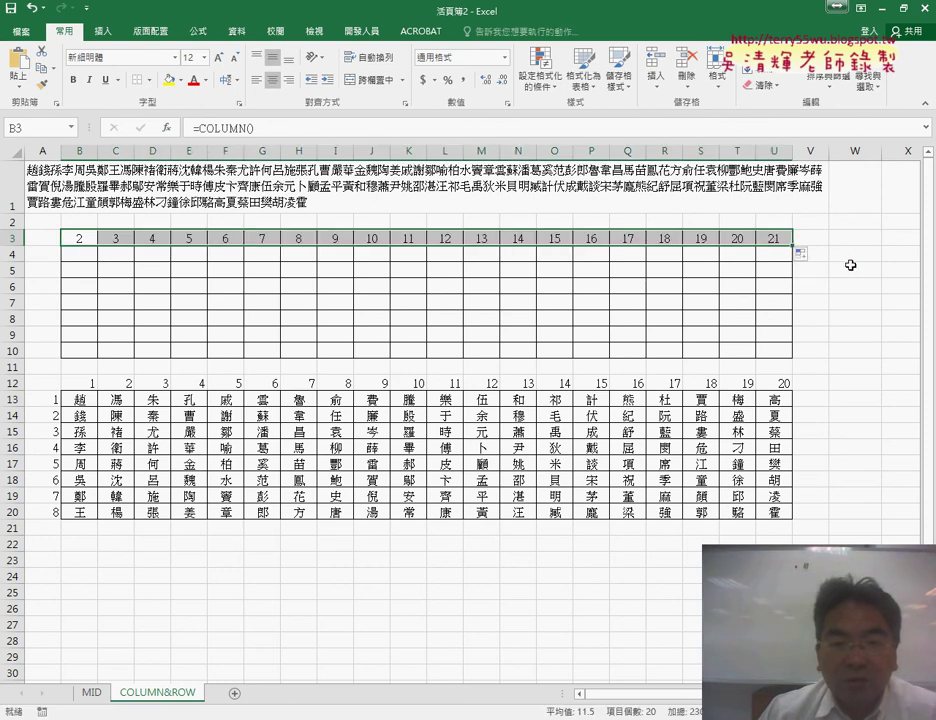
Change B3 to =COLUMN()-1 and fill it across to U3 and down to row 10.
left_click(86, 247)
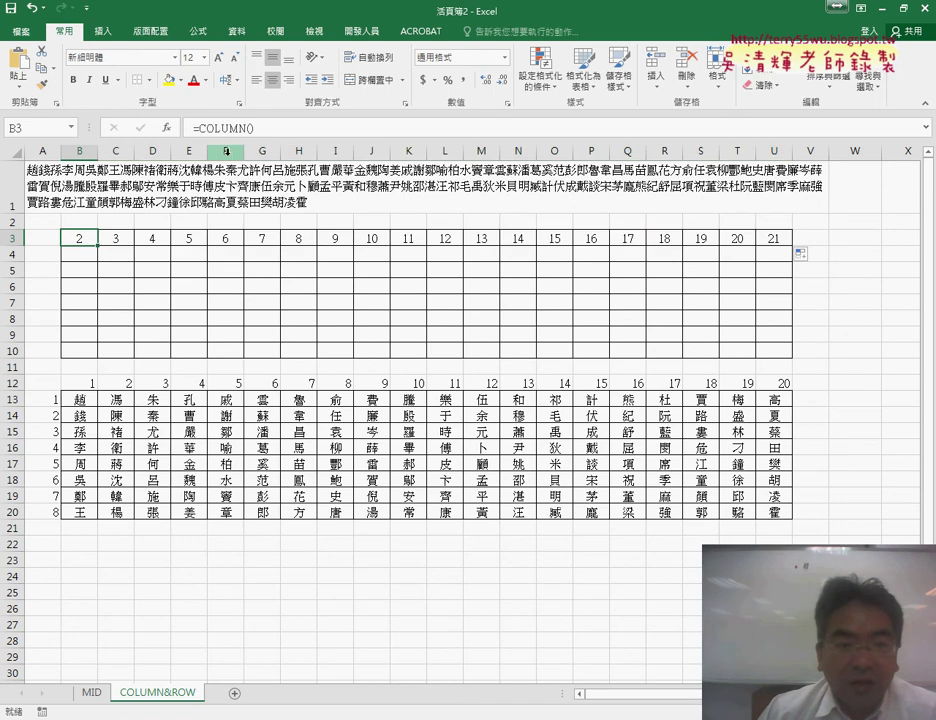
left_click(268, 127)
type("-")
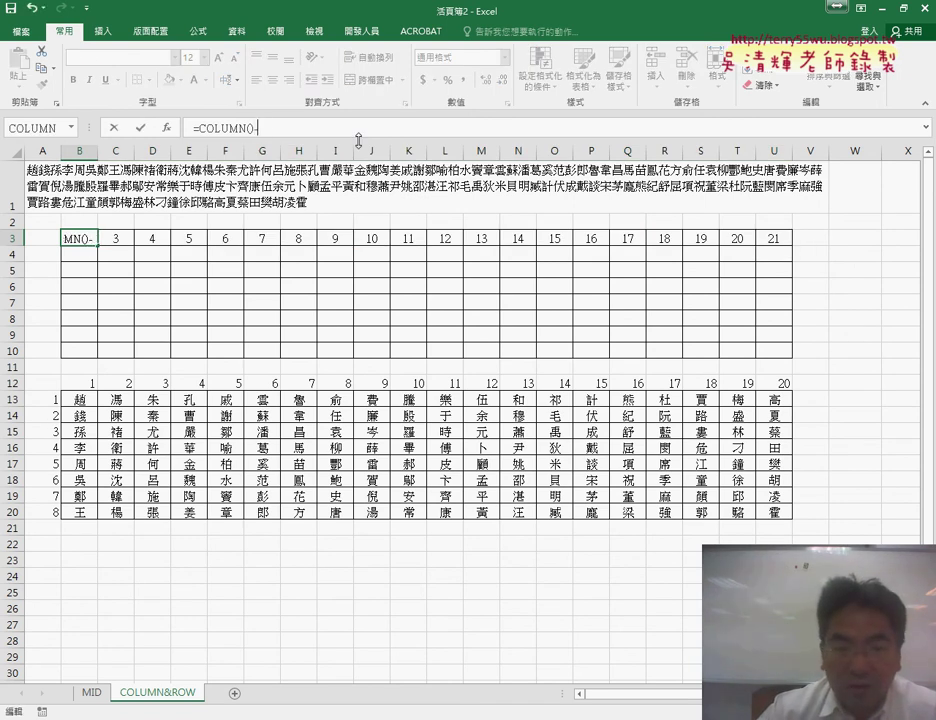
type("1")
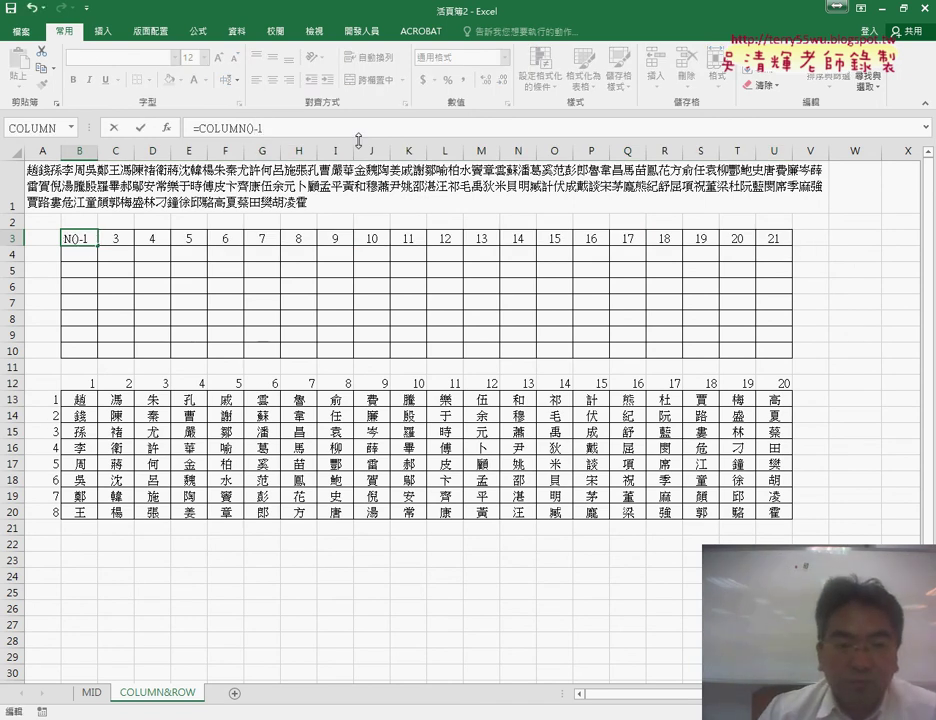
left_click(142, 128)
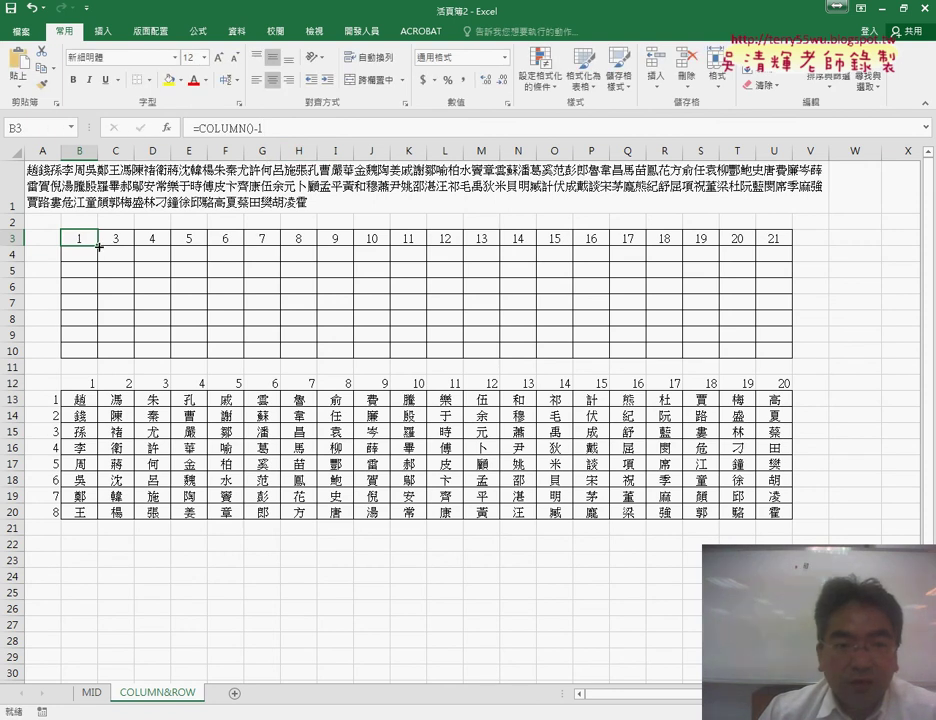
left_click_drag(99, 246, 751, 253)
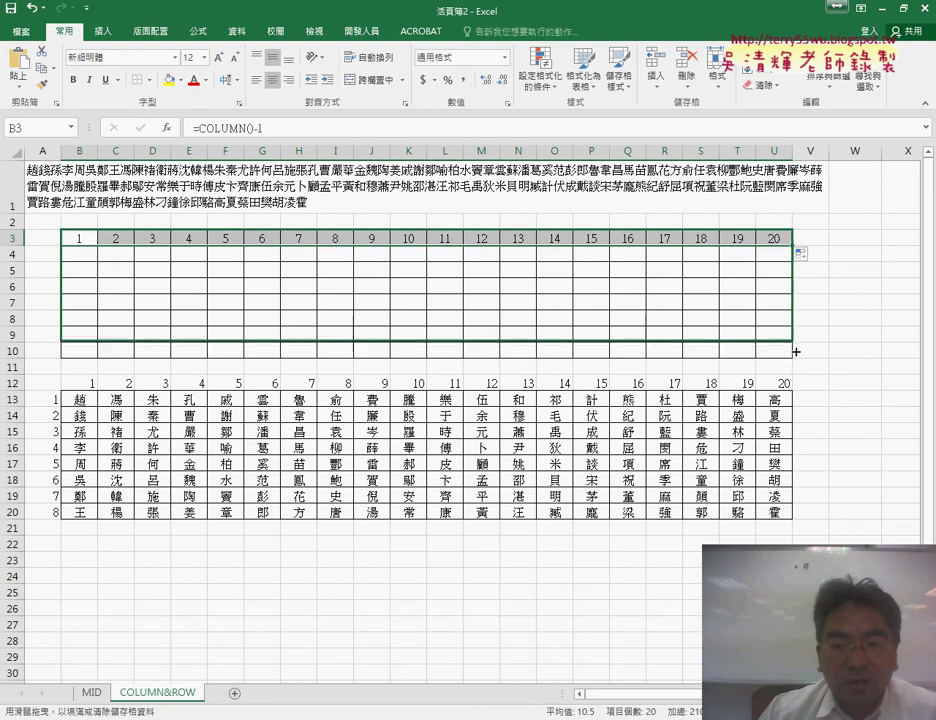
left_click_drag(792, 246, 795, 355)
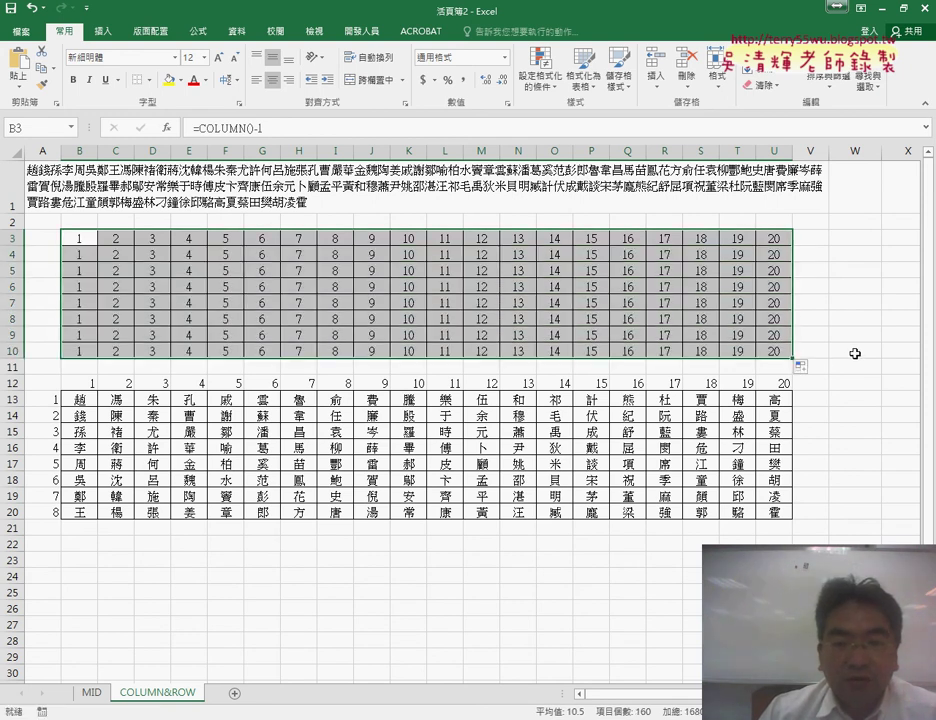
Select rows 4, 5 and 3 in turn, then select B3 to check its formula.
left_click(91, 238)
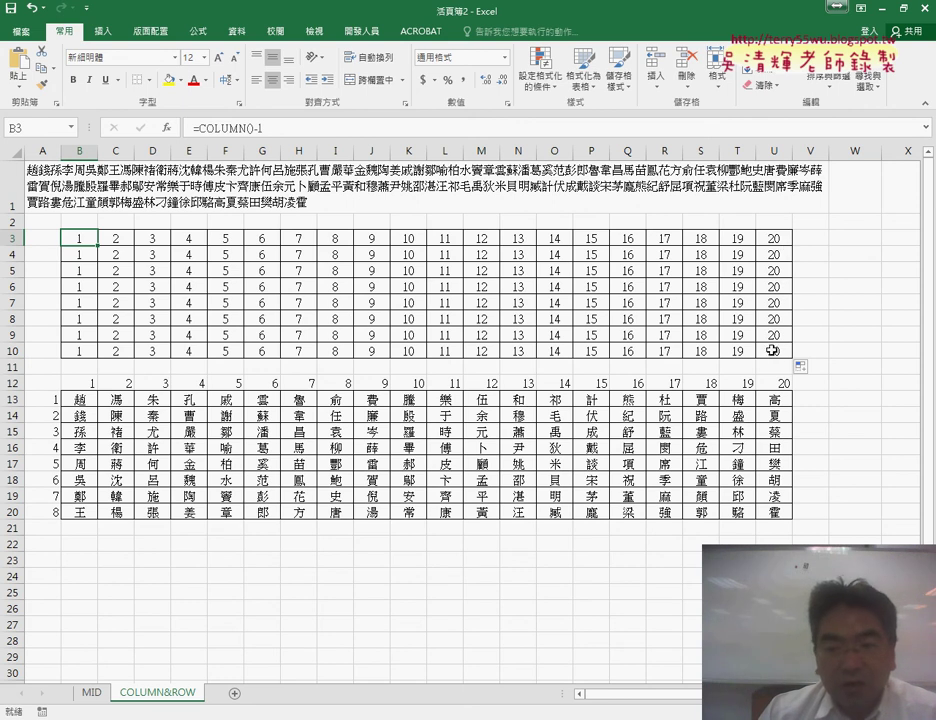
left_click(14, 254)
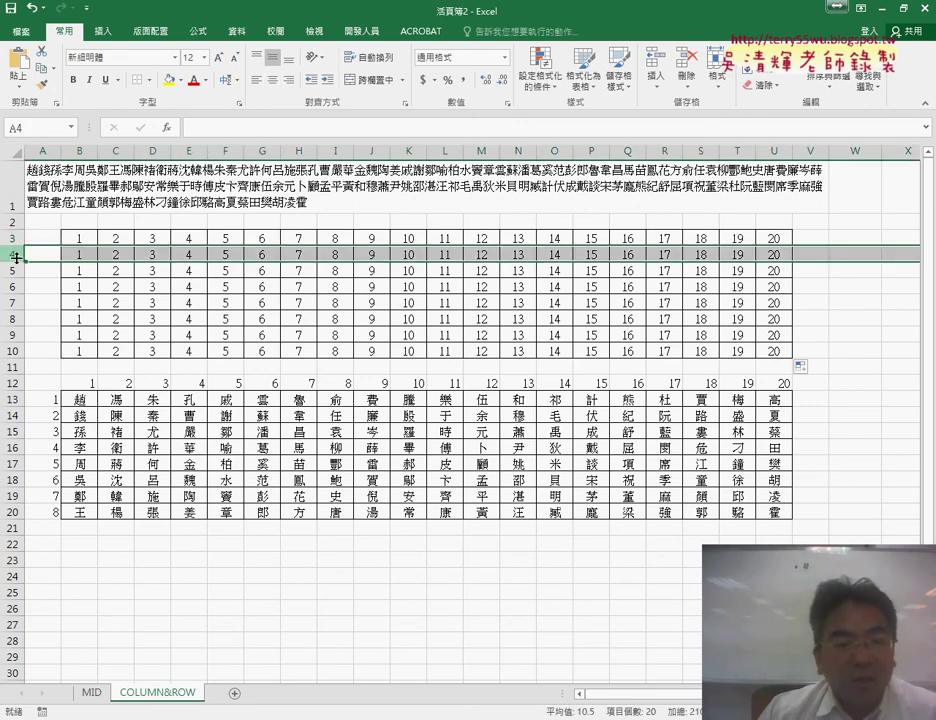
left_click(12, 270)
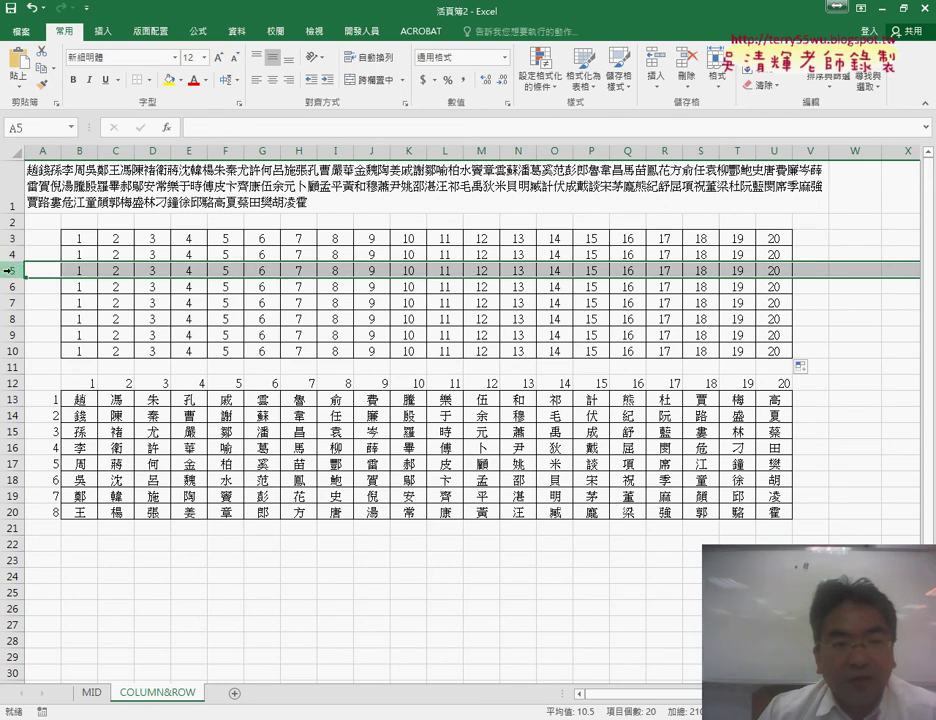
left_click(14, 238)
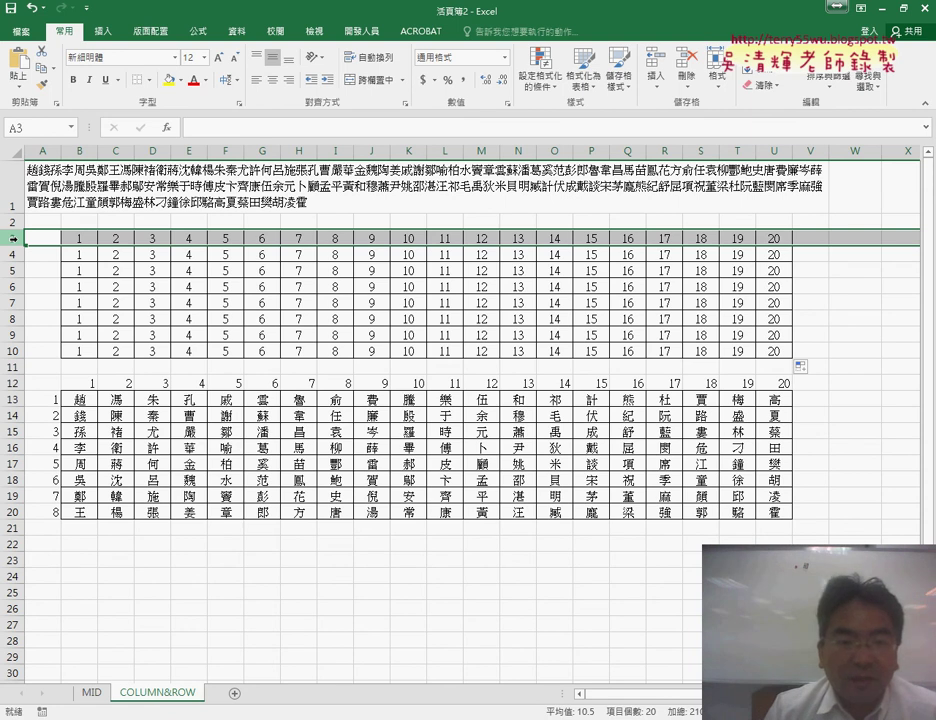
left_click(83, 238)
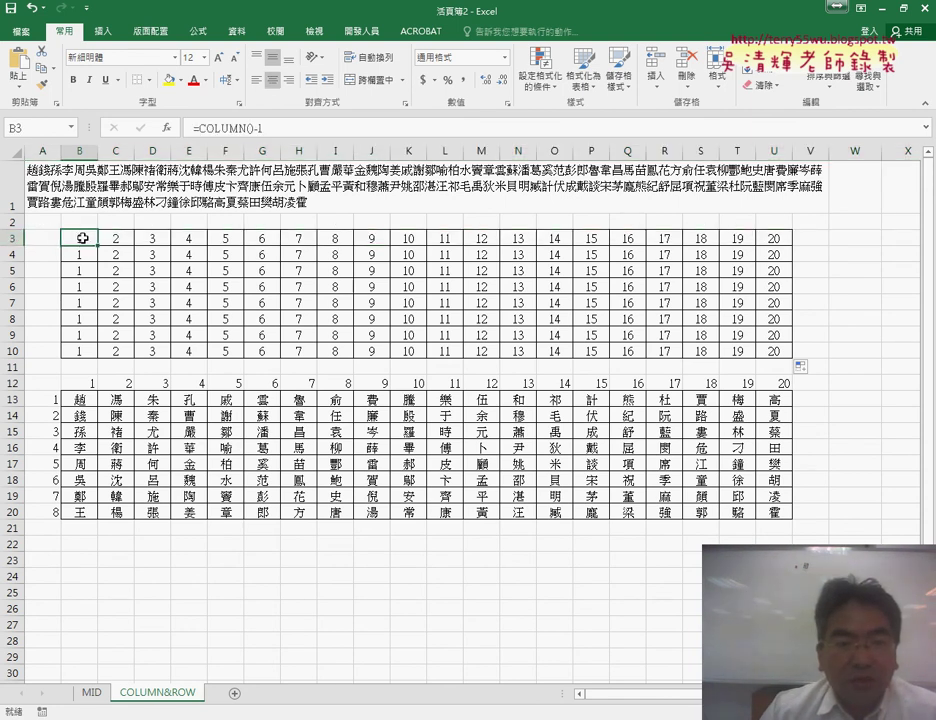
Change B3's formula to =COLUMN()-1+(ROW()-3)*20 and fill it across B3:U10.
left_click(291, 128)
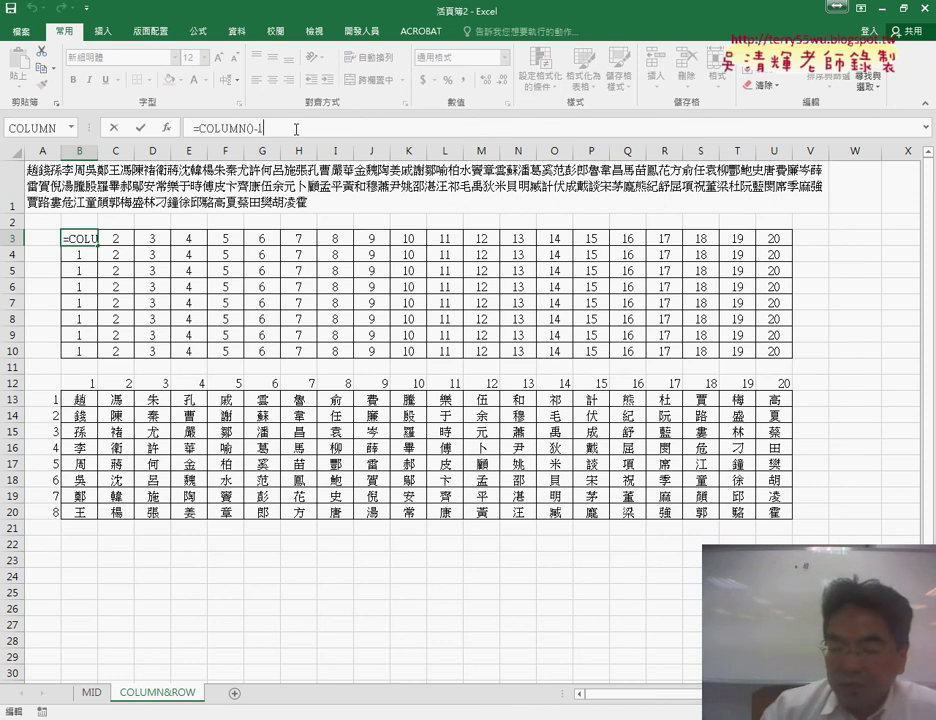
type("+")
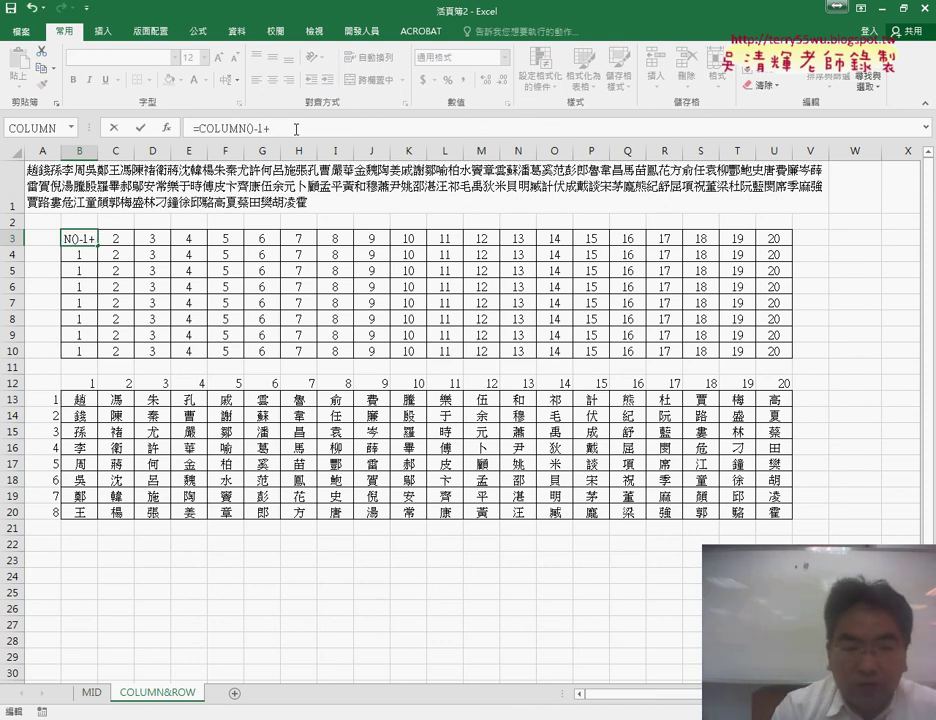
type("row")
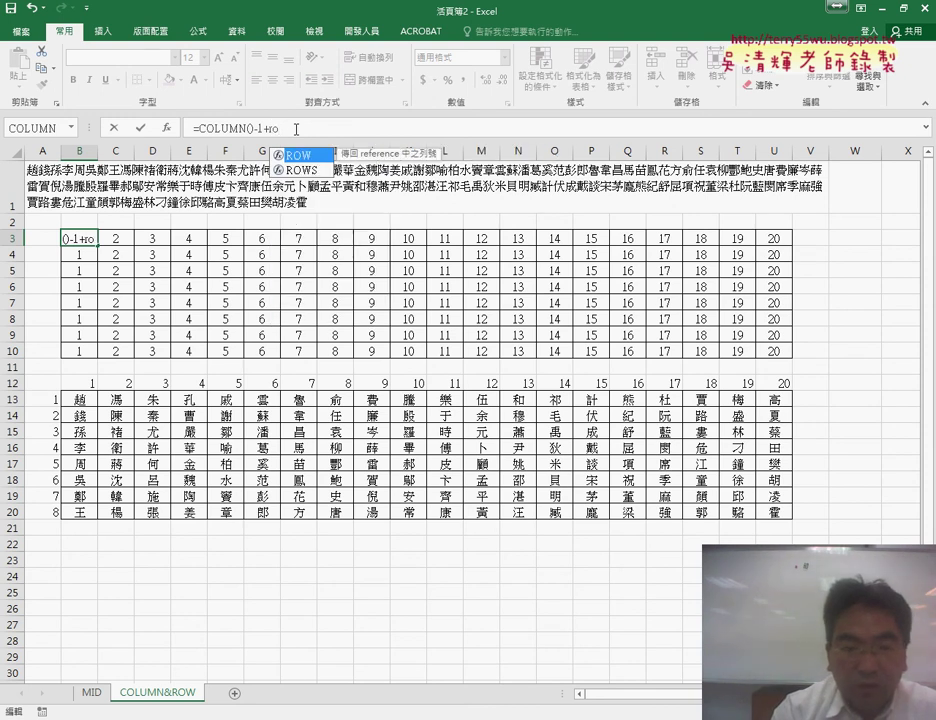
type("()")
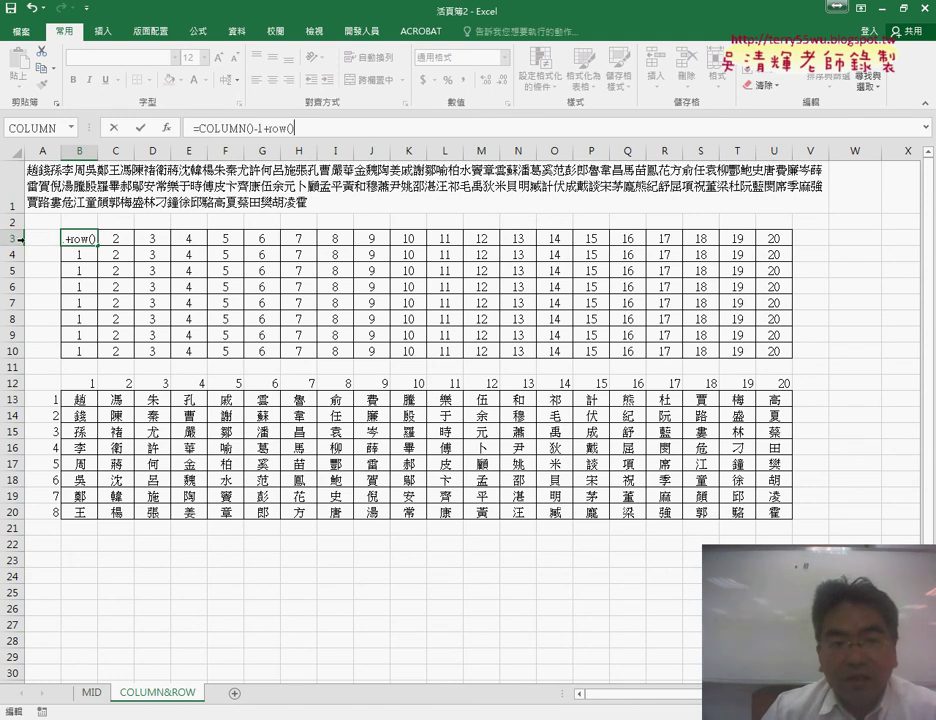
type("-")
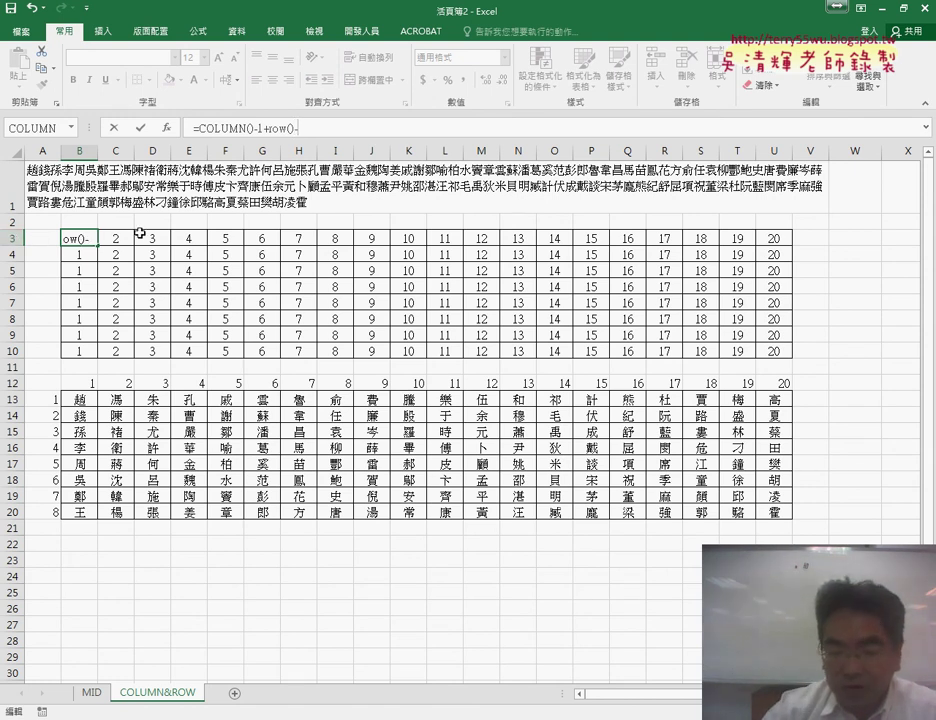
type("3")
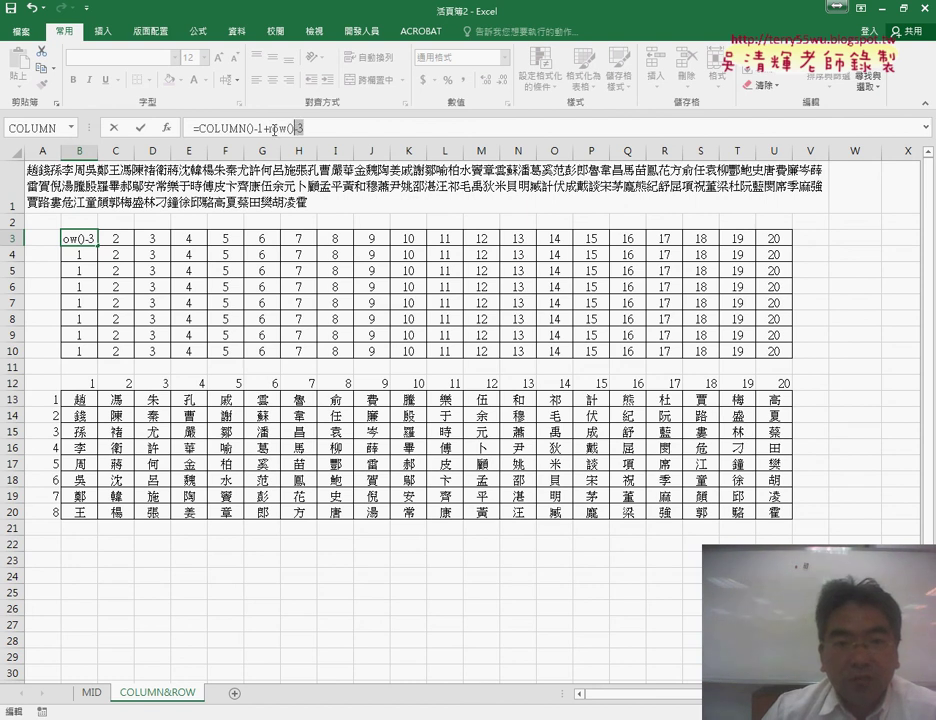
left_click(281, 128)
type("(")
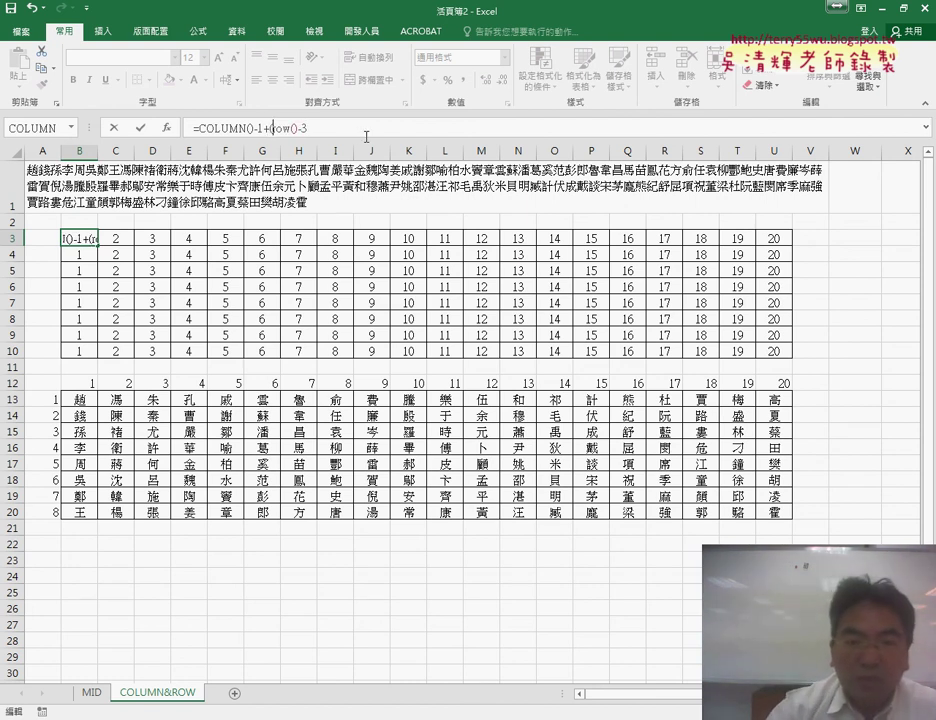
left_click(364, 128)
type(")")
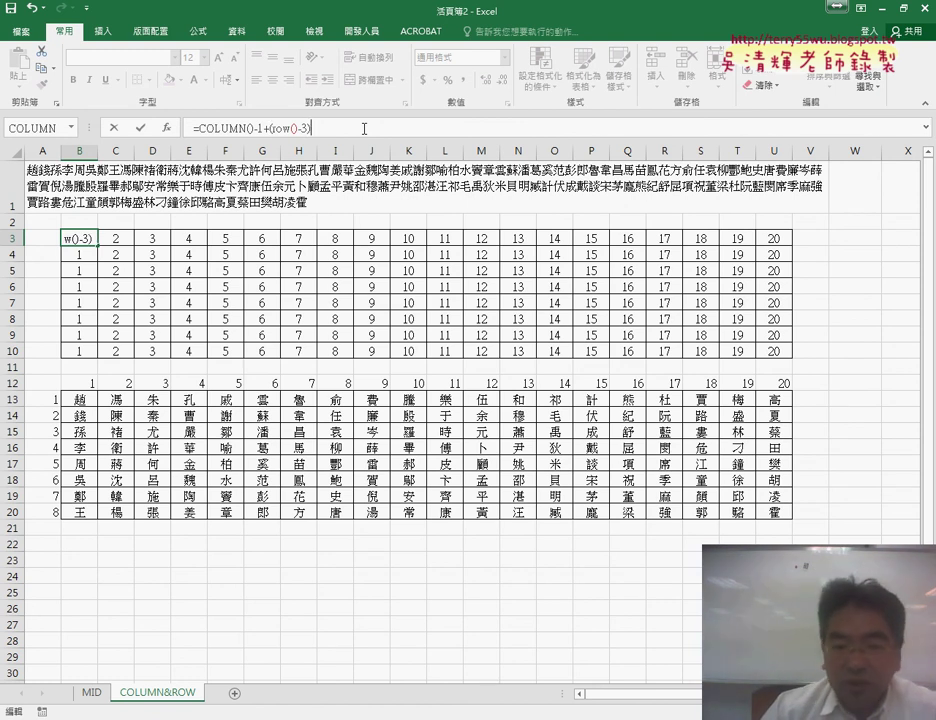
type("*20")
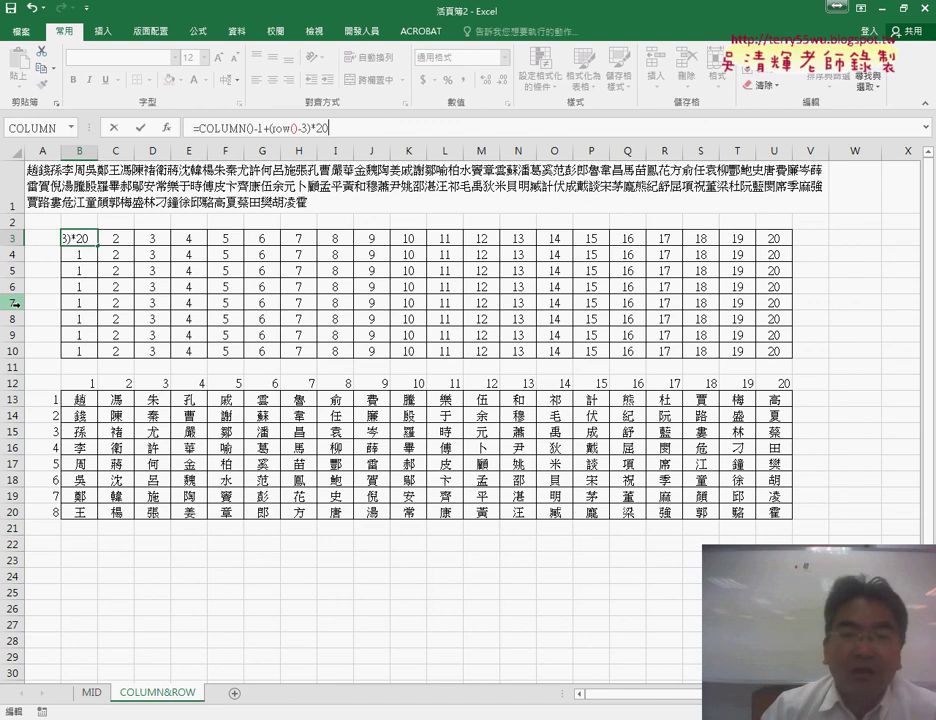
left_click(141, 129)
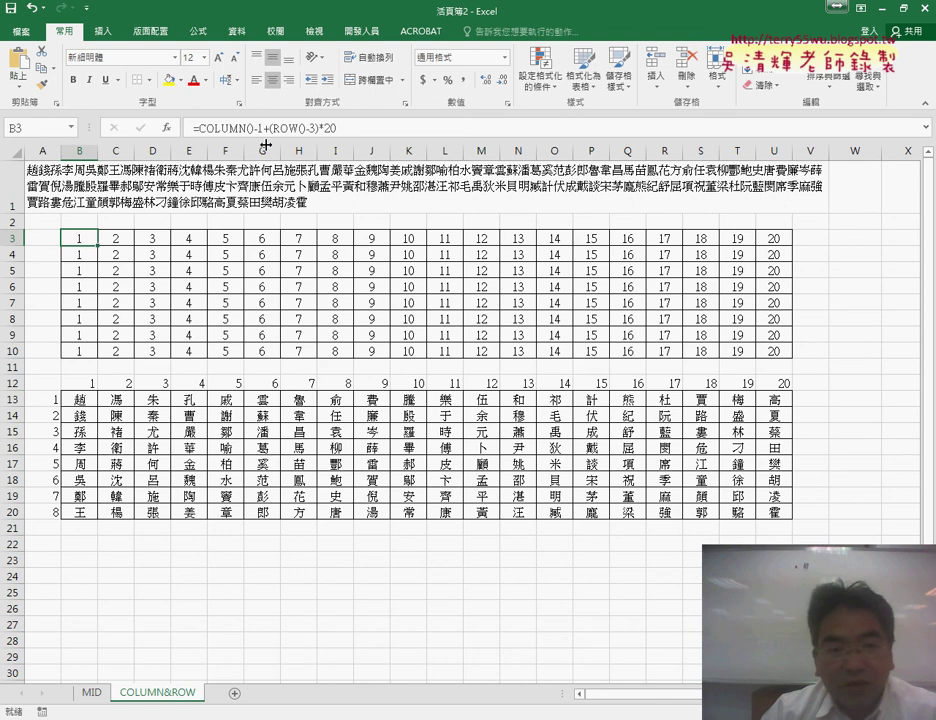
mouse_move(97, 246)
left_mouse_down()
mouse_move(797, 259)
mouse_move(791, 246)
mouse_move(795, 358)
left_mouse_up()
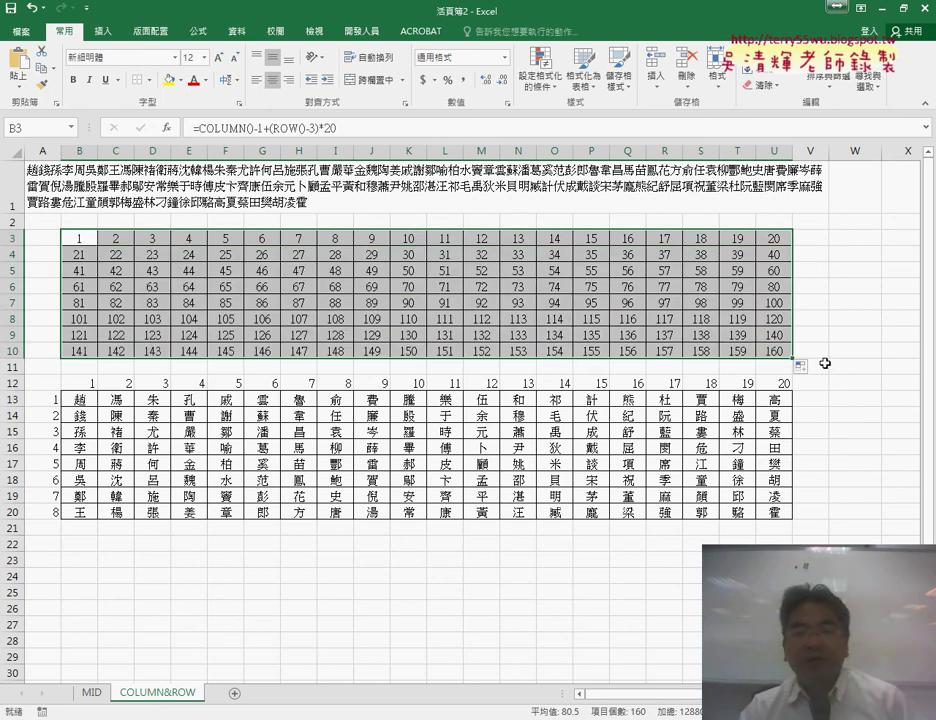
left_click(79, 238)
Cut the numbering expression from B3 and start a MID formula with absolute $A$1 as text.
left_click_drag(198, 128, 335, 128)
right_click(335, 128)
left_click(372, 137)
left_click(166, 128)
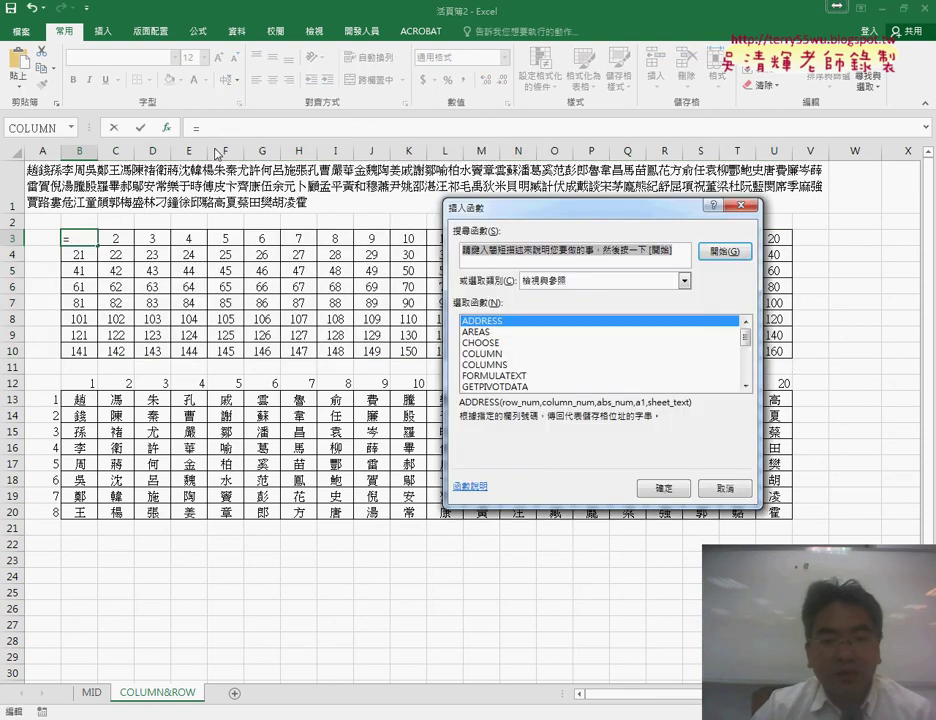
left_click(553, 281)
left_click(555, 292)
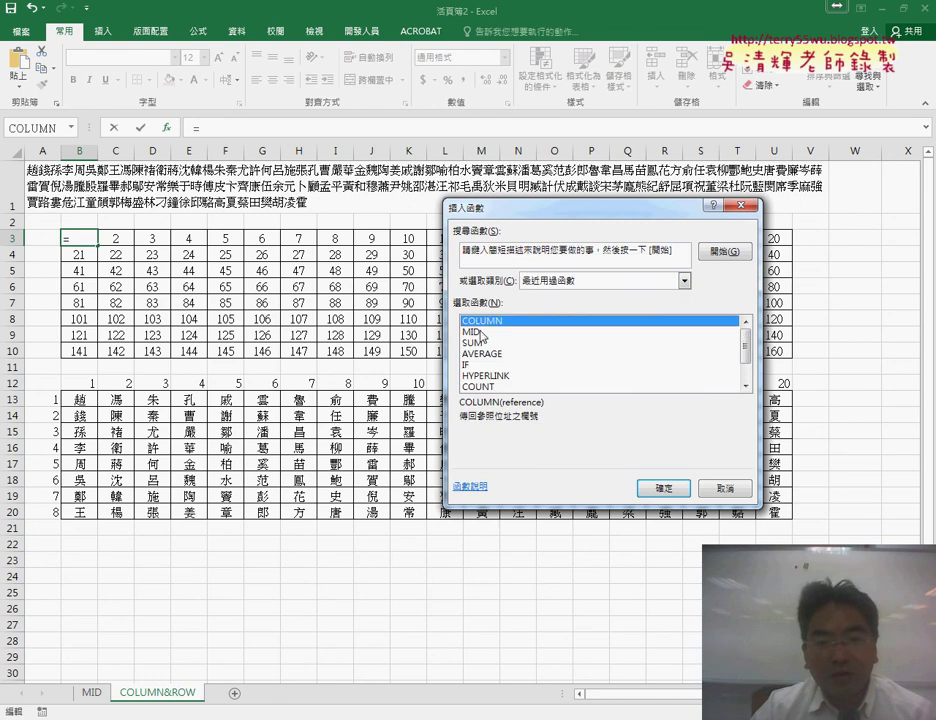
left_click(477, 333)
double_click(477, 334)
left_click(281, 186)
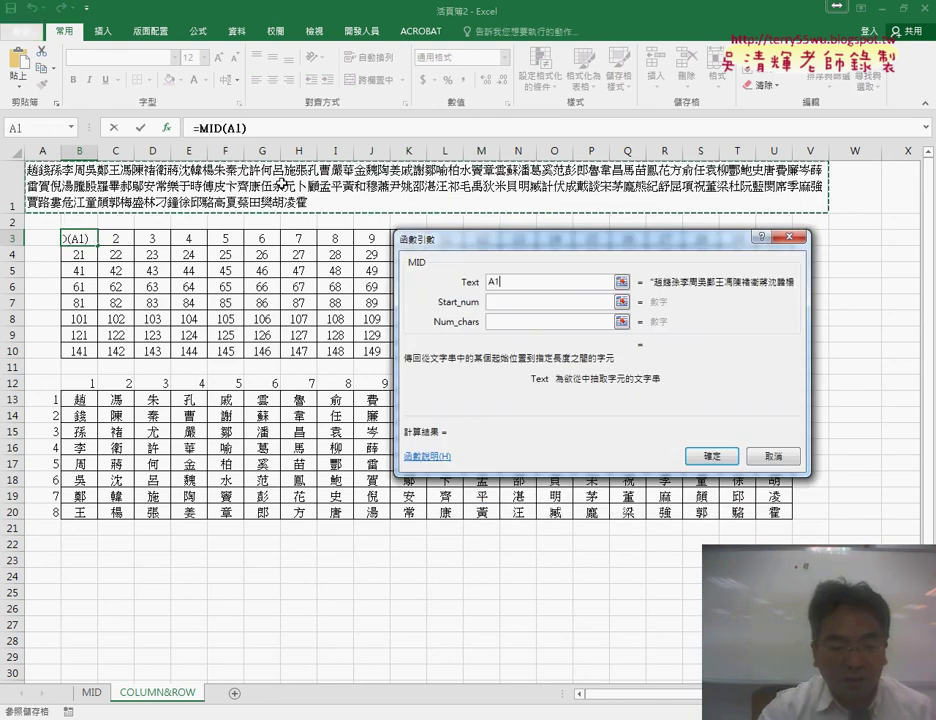
key("F4")
Complete =MID($A$1,COLUMN()-1+(ROW()-3)*20,1) in B3 and fill it across B3:U10.
left_click(502, 302)
right_click(502, 302)
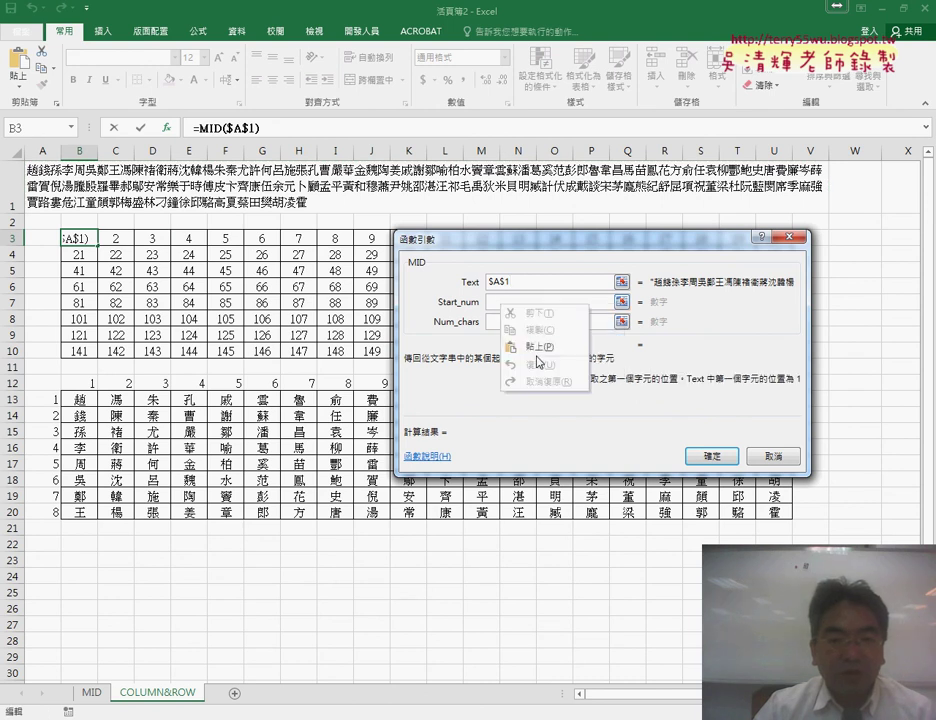
left_click(545, 352)
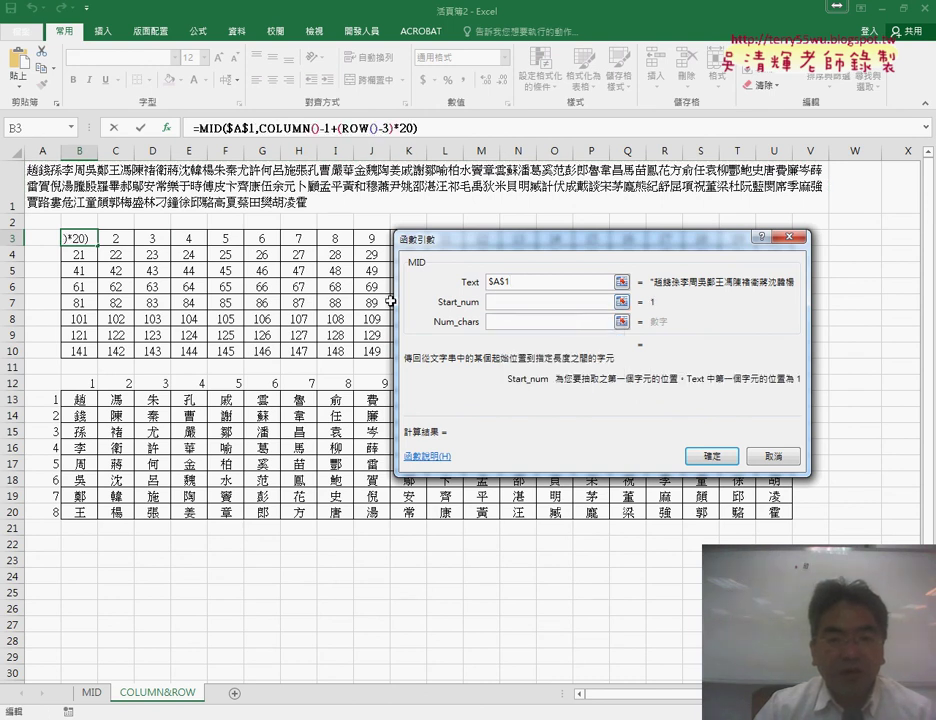
left_click(513, 322)
type("1")
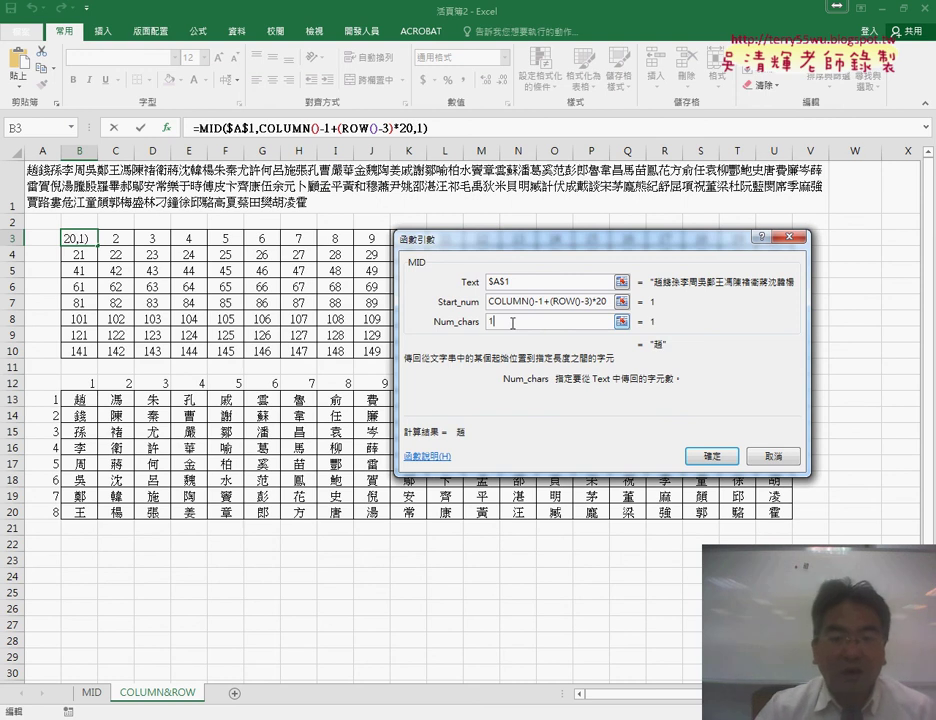
left_click(712, 456)
mouse_move(100, 247)
left_mouse_down()
mouse_move(793, 245)
mouse_move(793, 352)
left_mouse_up()
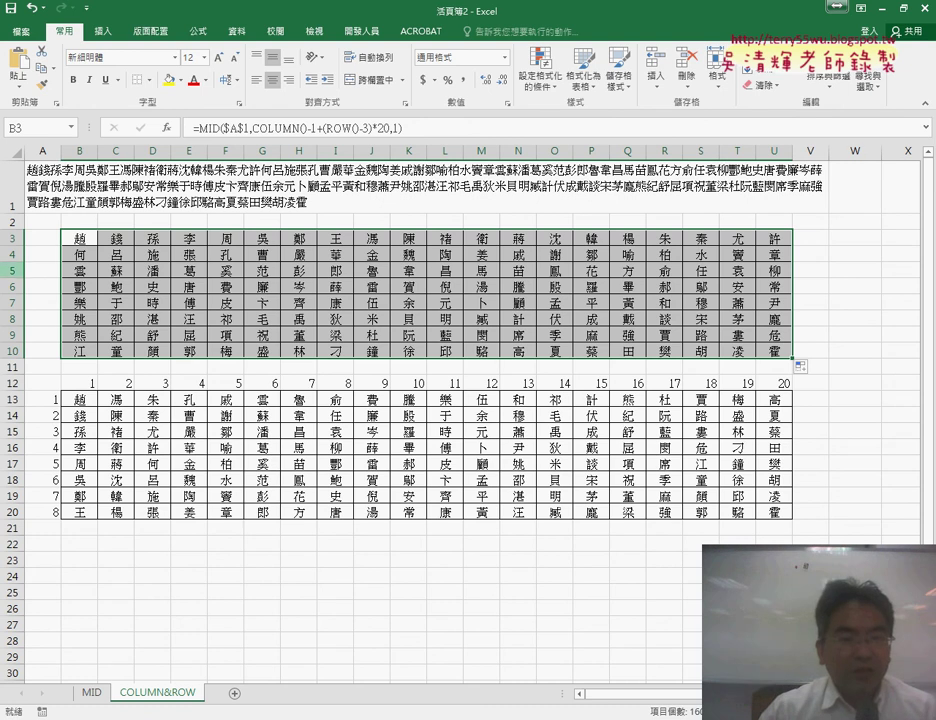
Clear the numbers in B12:U12 and A13:A20, and the formulas in B13:U20.
left_click_drag(87, 387, 776, 388)
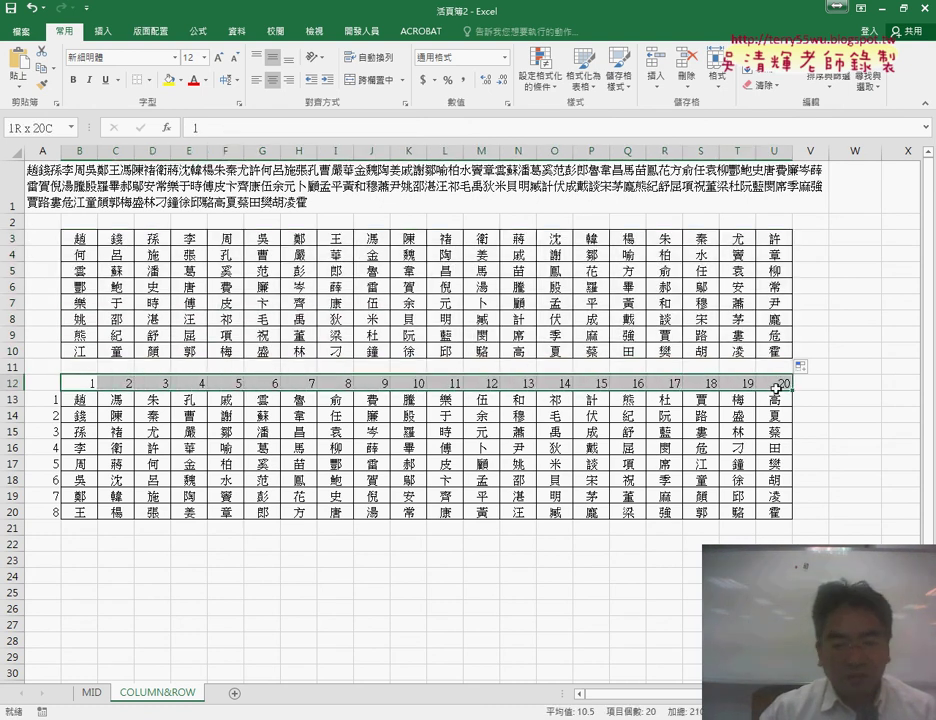
key("Delete")
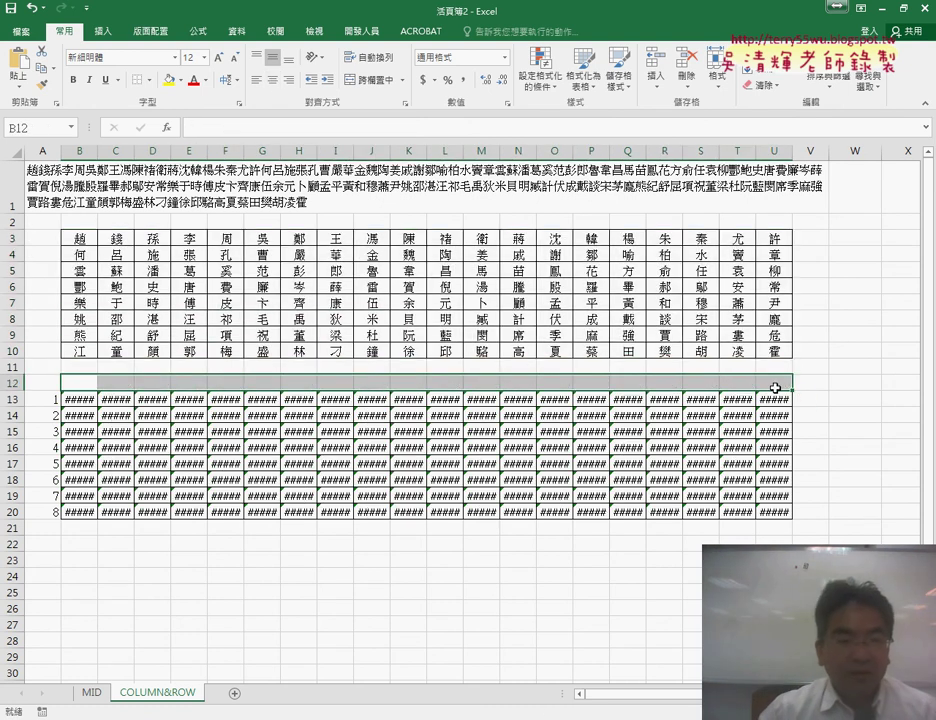
left_click_drag(43, 401, 49, 508)
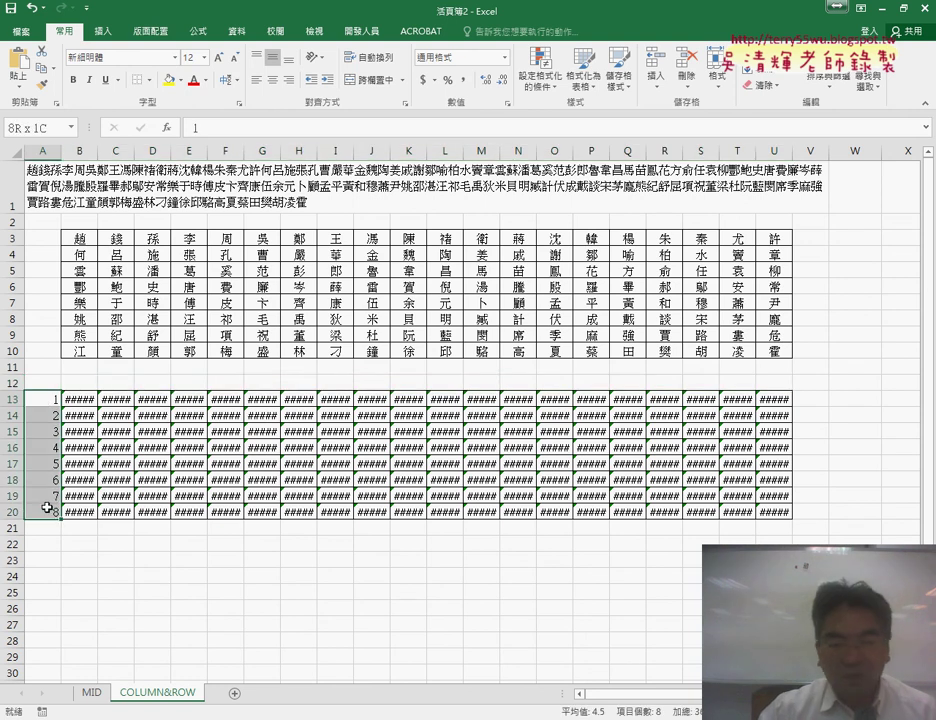
key("Delete")
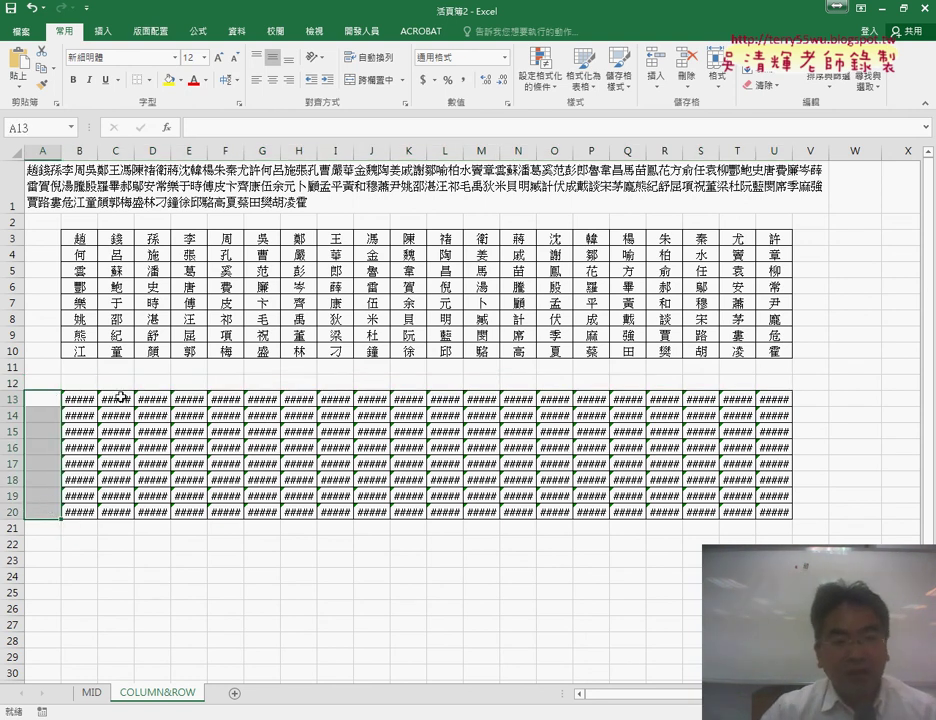
left_click_drag(82, 400, 794, 514)
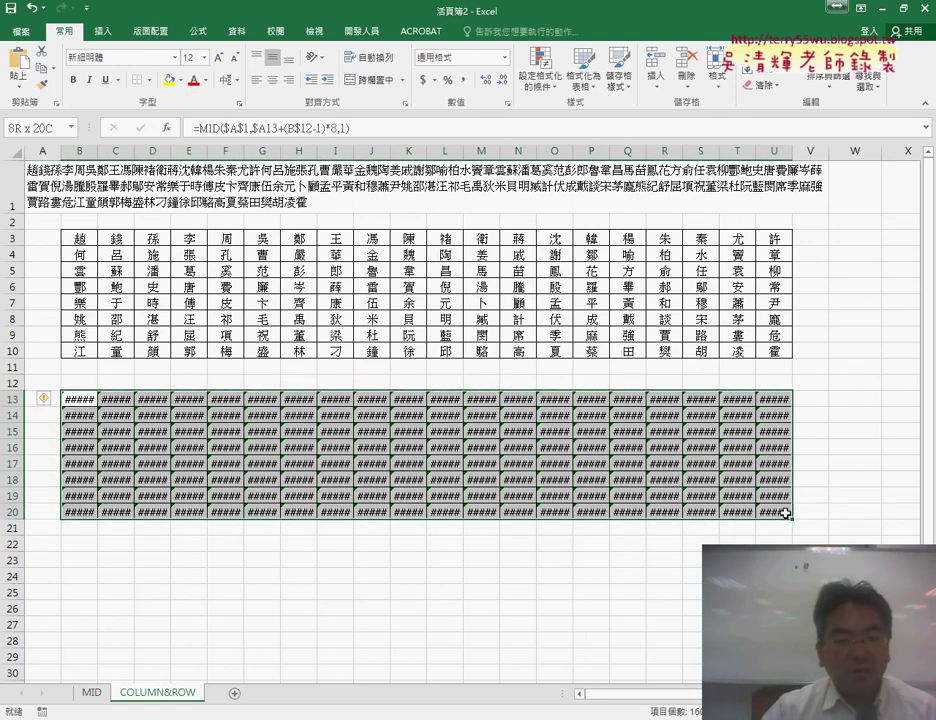
key("Delete")
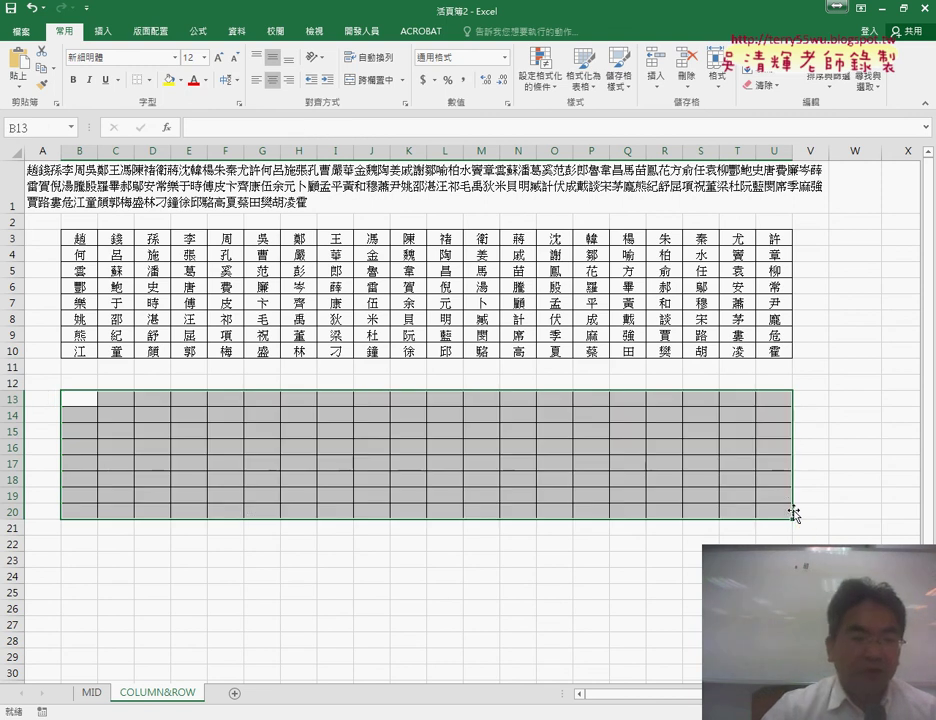
Check the first surname row and emptied lower columns B and C, then reselect B3.
left_click_drag(89, 241, 775, 238)
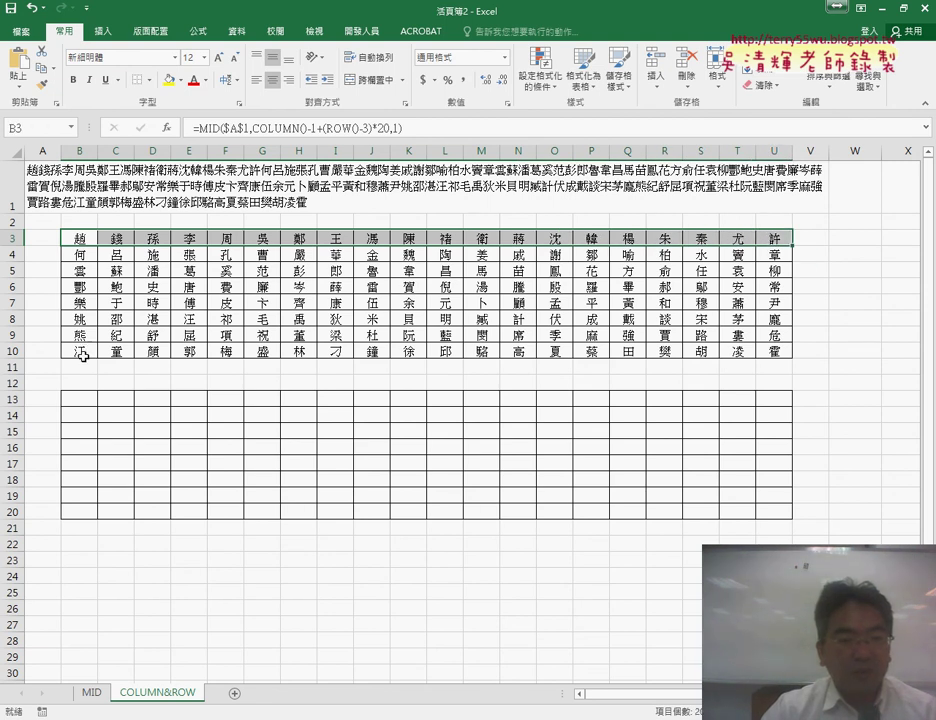
left_click_drag(74, 399, 85, 527)
left_click_drag(116, 398, 116, 508)
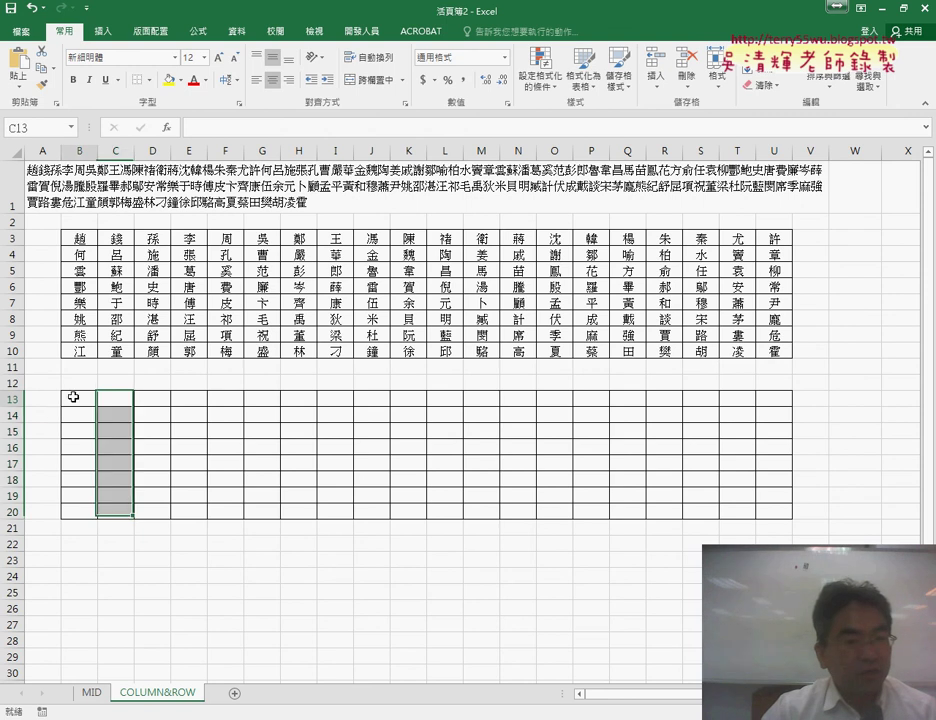
left_click(80, 239)
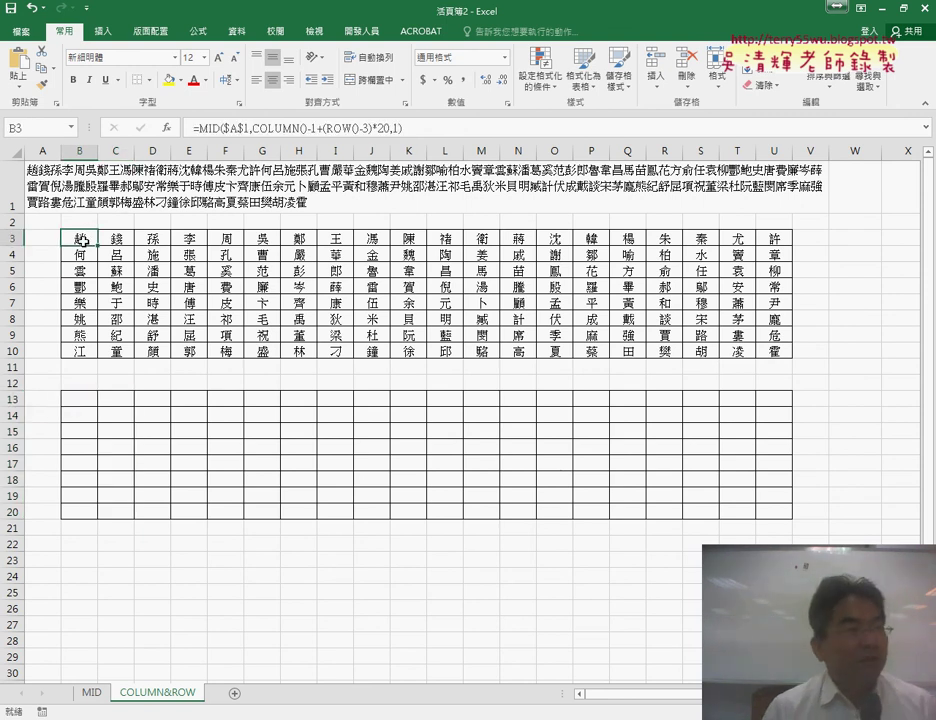